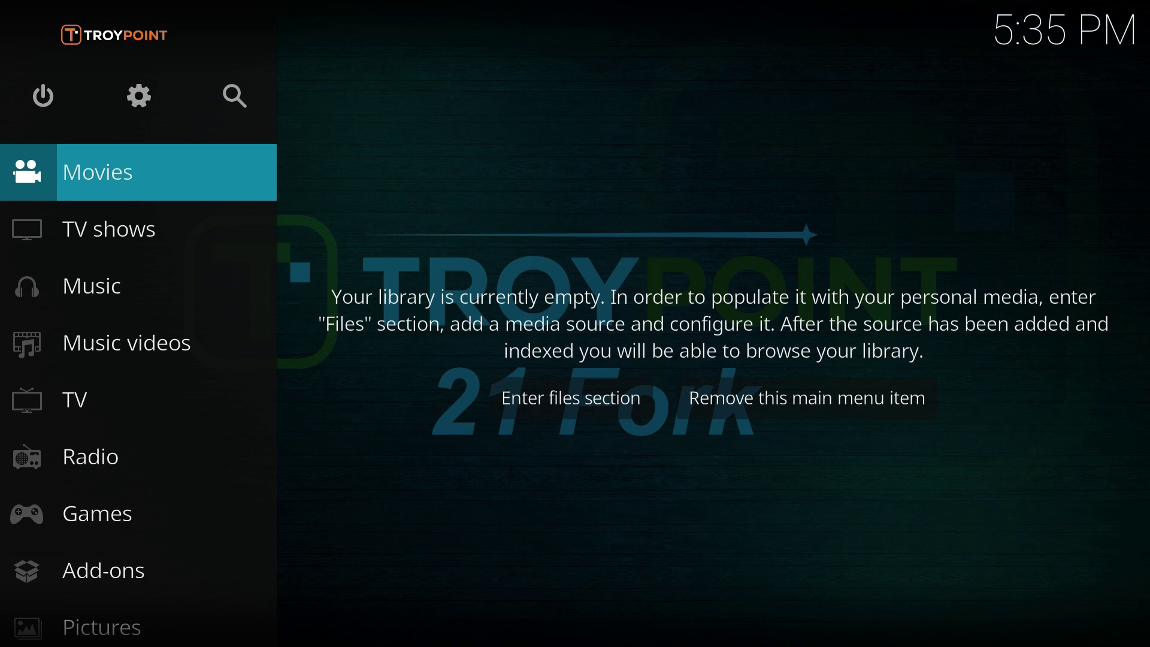
Step: Open the System category of the settings
{"action": "key", "text": "Up"}
{"action": "key", "text": "Right"}
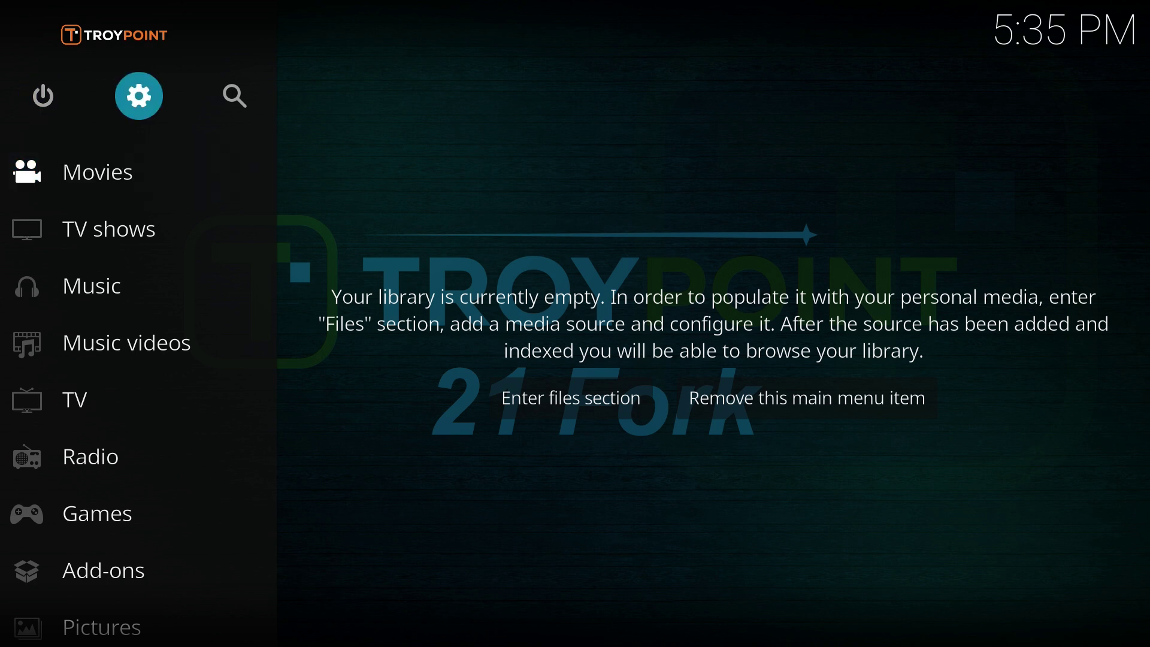
{"action": "key", "text": "Return"}
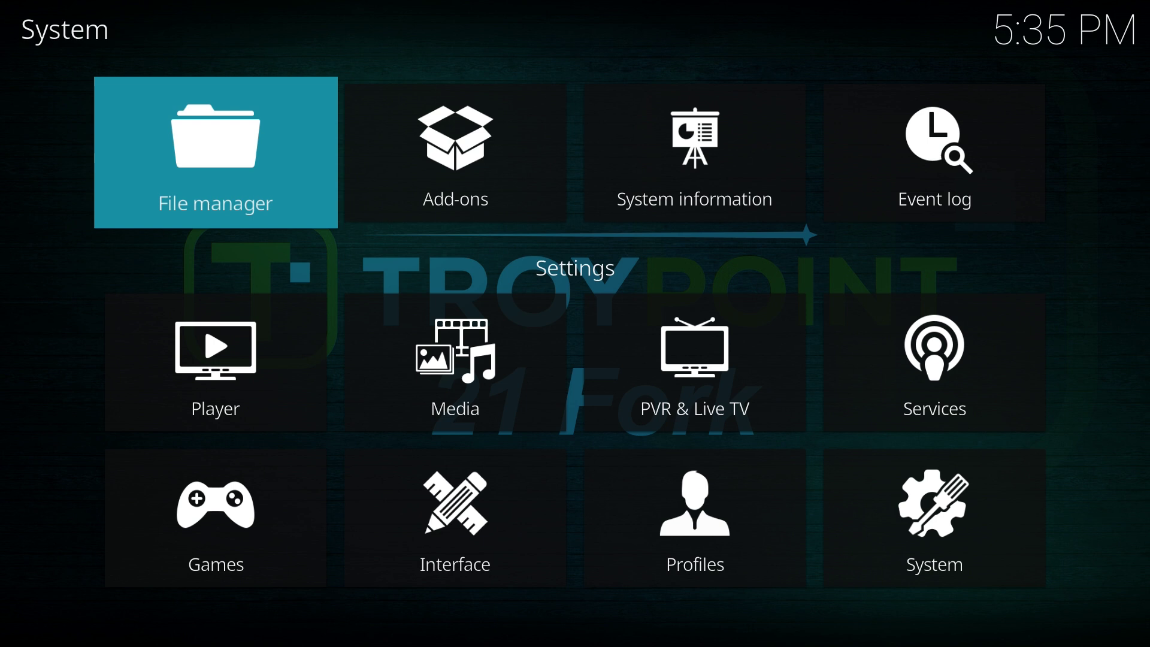
{"action": "key", "text": "Down"}
{"action": "key", "text": "Down"}
{"action": "key", "text": "Right"}
{"action": "key", "text": "Right"}
{"action": "key", "text": "Right"}
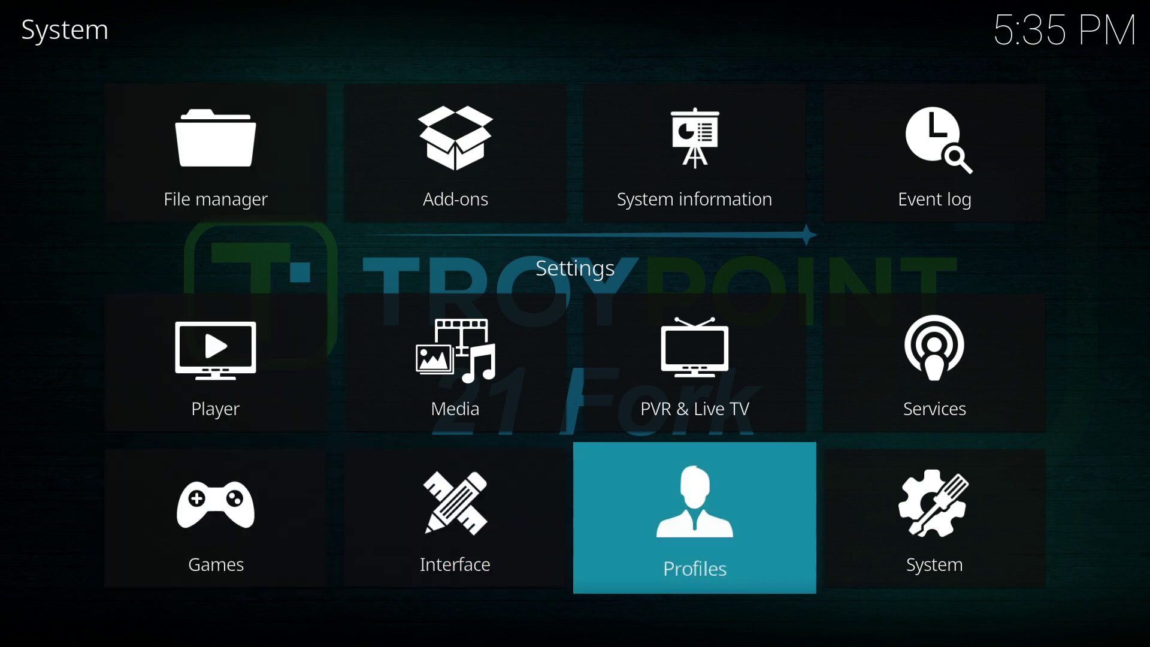
{"action": "key", "text": "Return"}
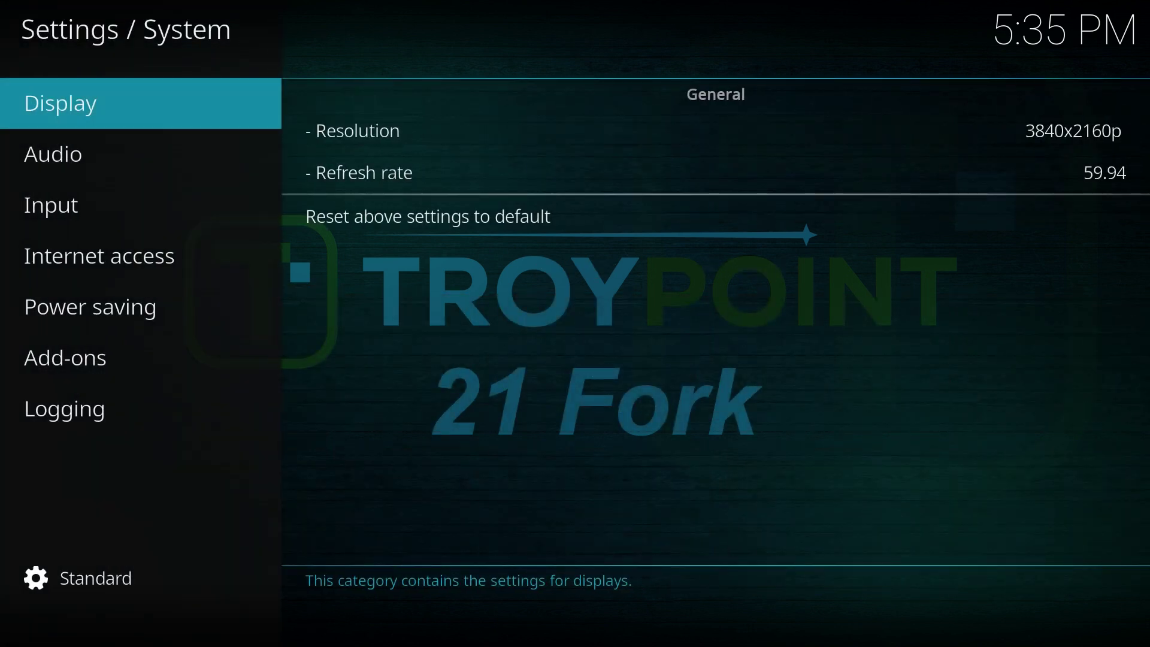
Step: Show the add-ons section of the system settings
{"action": "key", "text": "Down"}
{"action": "key", "text": "Down"}
{"action": "key", "text": "Down"}
{"action": "key", "text": "Down"}
{"action": "key", "text": "Down"}
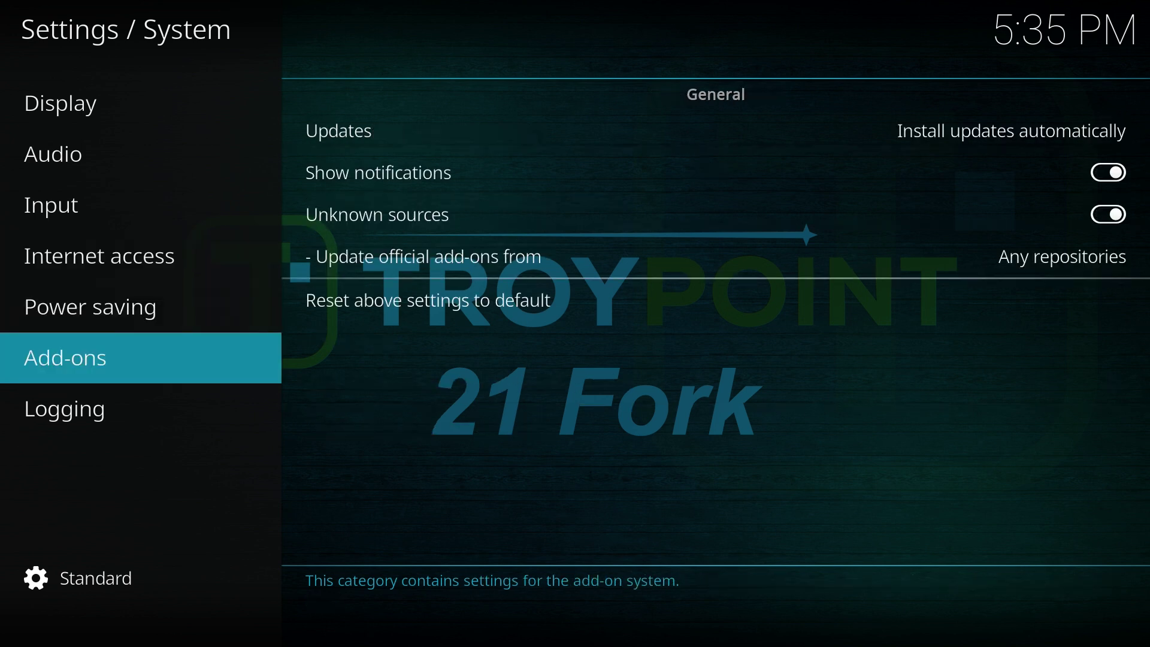
Step: Turn off Unknown sources in the add-on settings
{"action": "key", "text": "Right"}
{"action": "key", "text": "Down"}
{"action": "key", "text": "Down"}
{"action": "key", "text": "Down"}
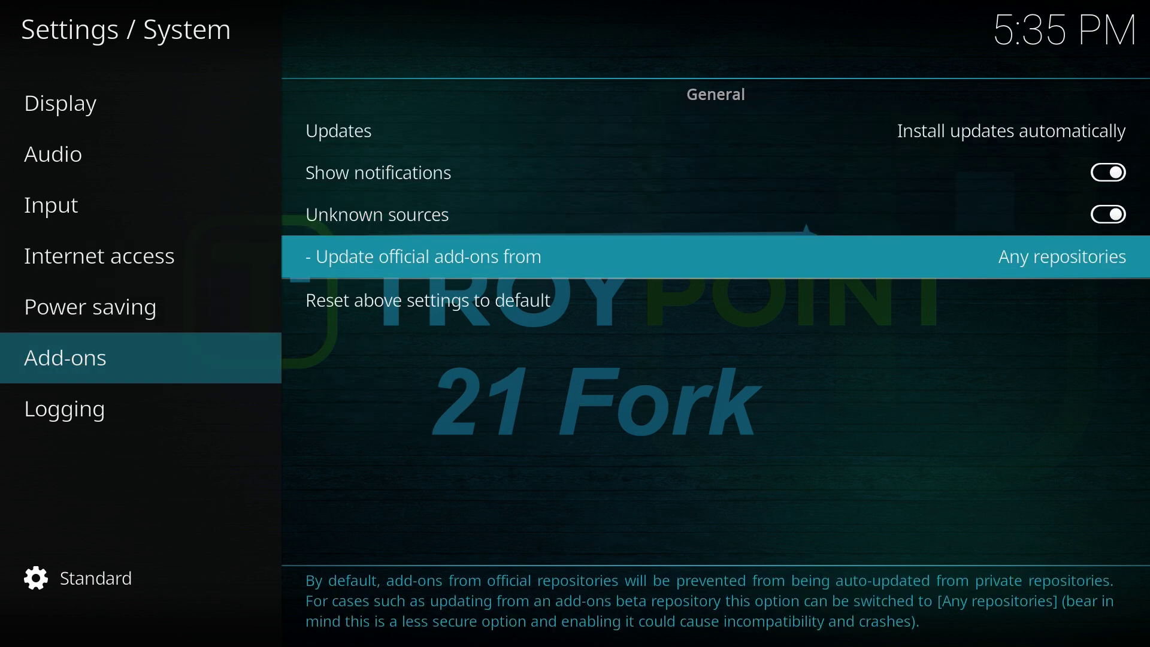
{"action": "key", "text": "Up"}
{"action": "key", "text": "Return"}
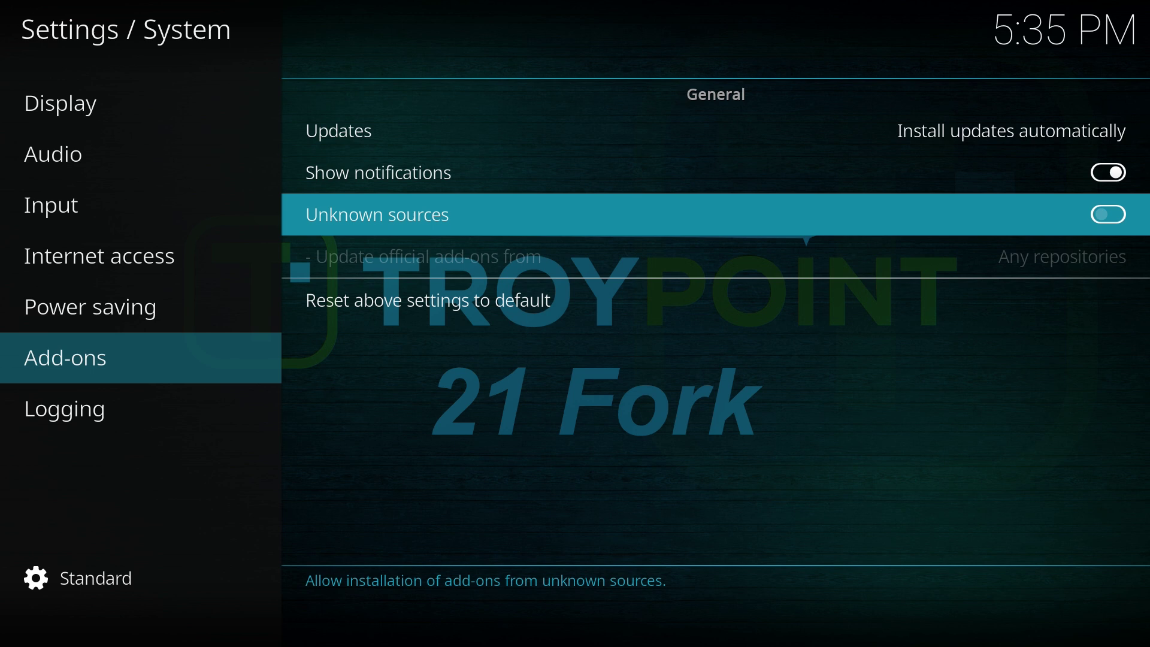
Step: Enable Unknown sources and accept the warning about add-ons accessing personal data
{"action": "key", "text": "Return"}
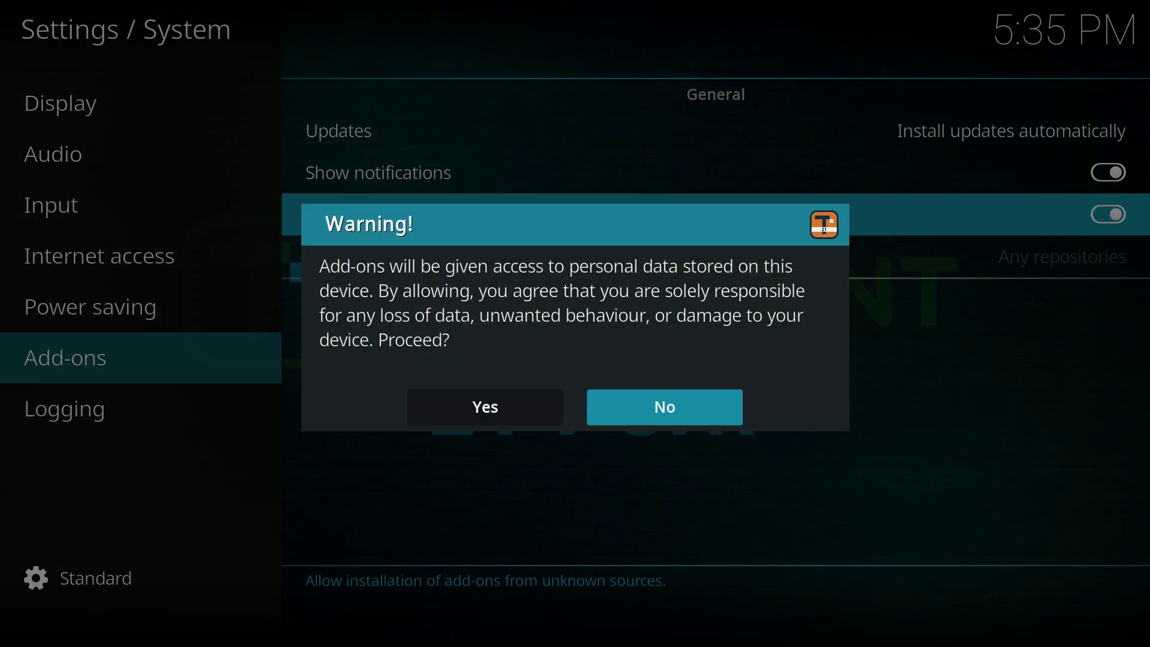
{"action": "key", "text": "Left"}
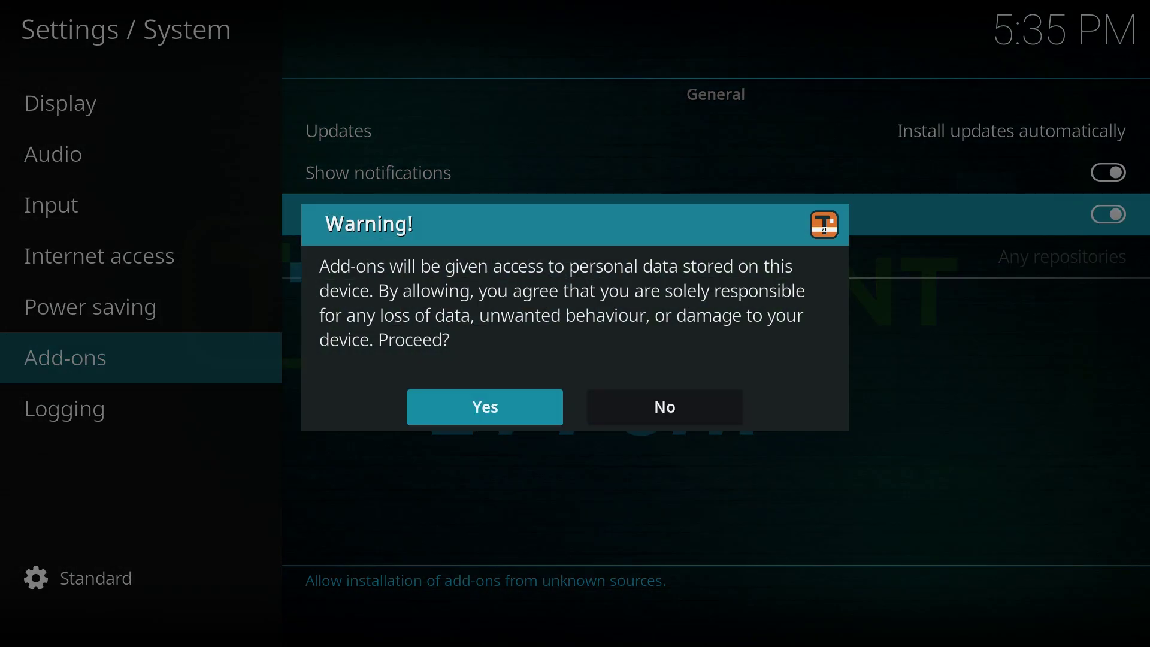
{"action": "key", "text": "Right"}
{"action": "key", "text": "Left"}
{"action": "key", "text": "Return"}
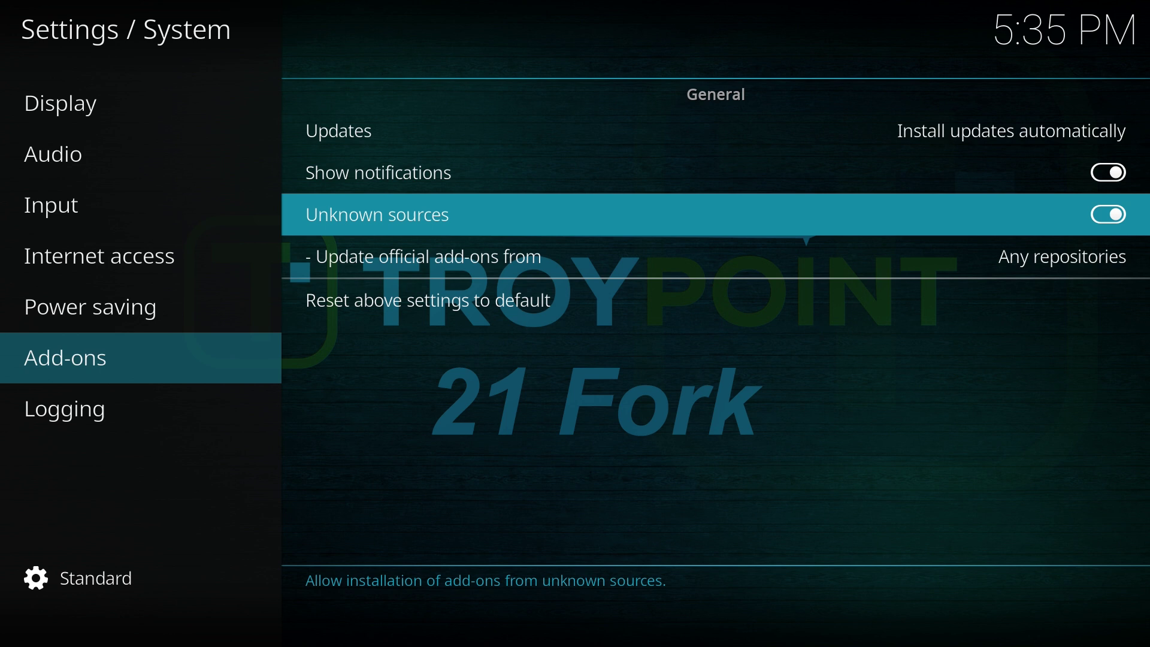
Step: Set official add-ons to update from Any repositories
{"action": "key", "text": "Down"}
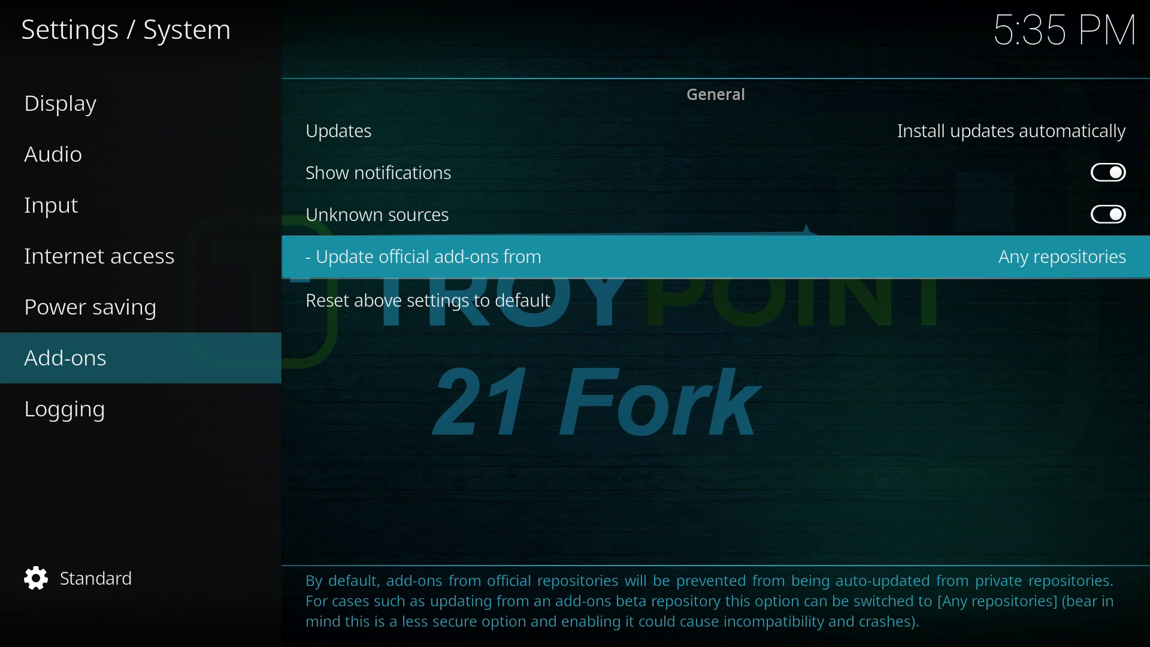
{"action": "key", "text": "Return"}
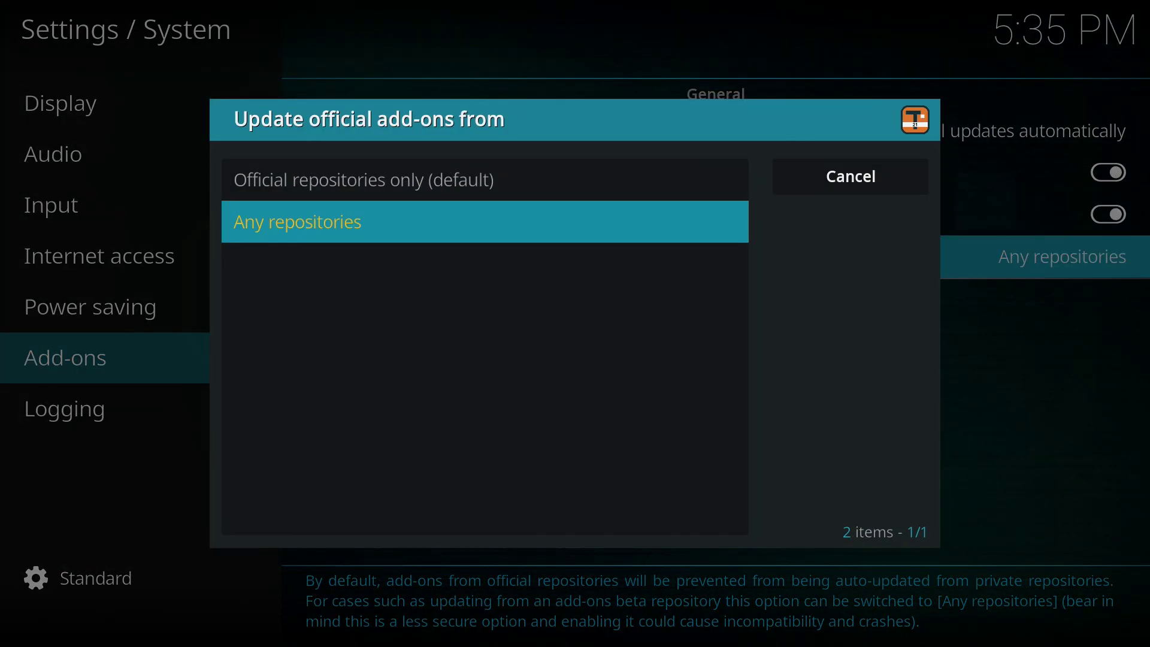
{"action": "key", "text": "Up"}
{"action": "key", "text": "Down"}
{"action": "key", "text": "Return"}
Step: Set add-on updates to Install updates automatically and leave the system settings
{"action": "key", "text": "Up"}
{"action": "key", "text": "Up"}
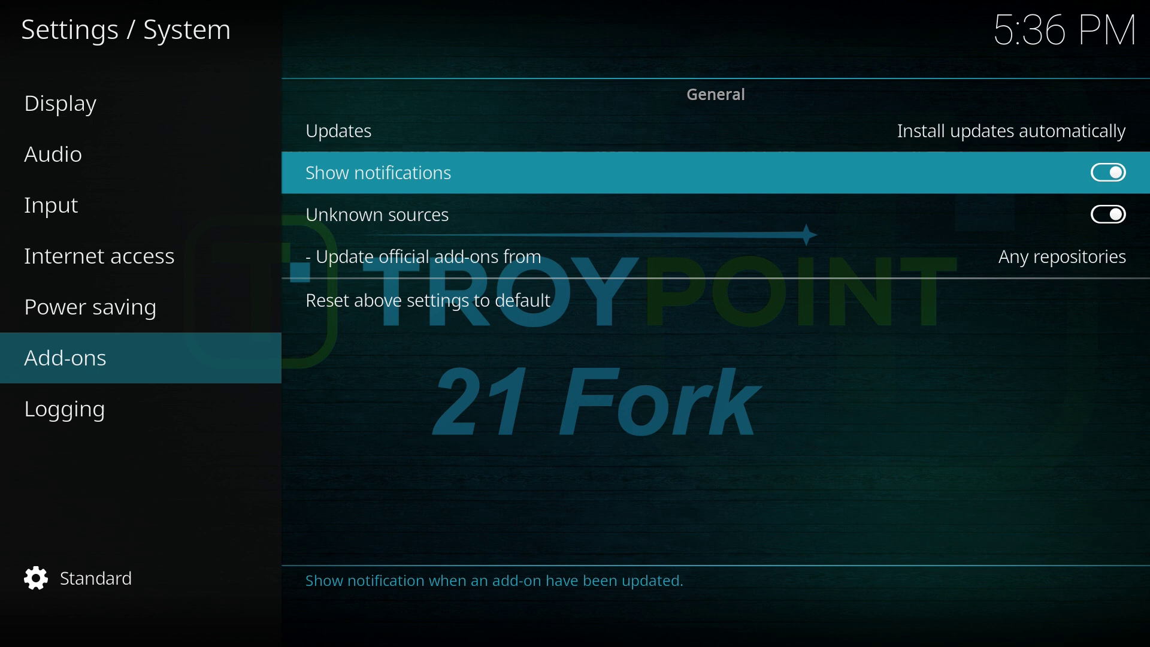
{"action": "key", "text": "Up"}
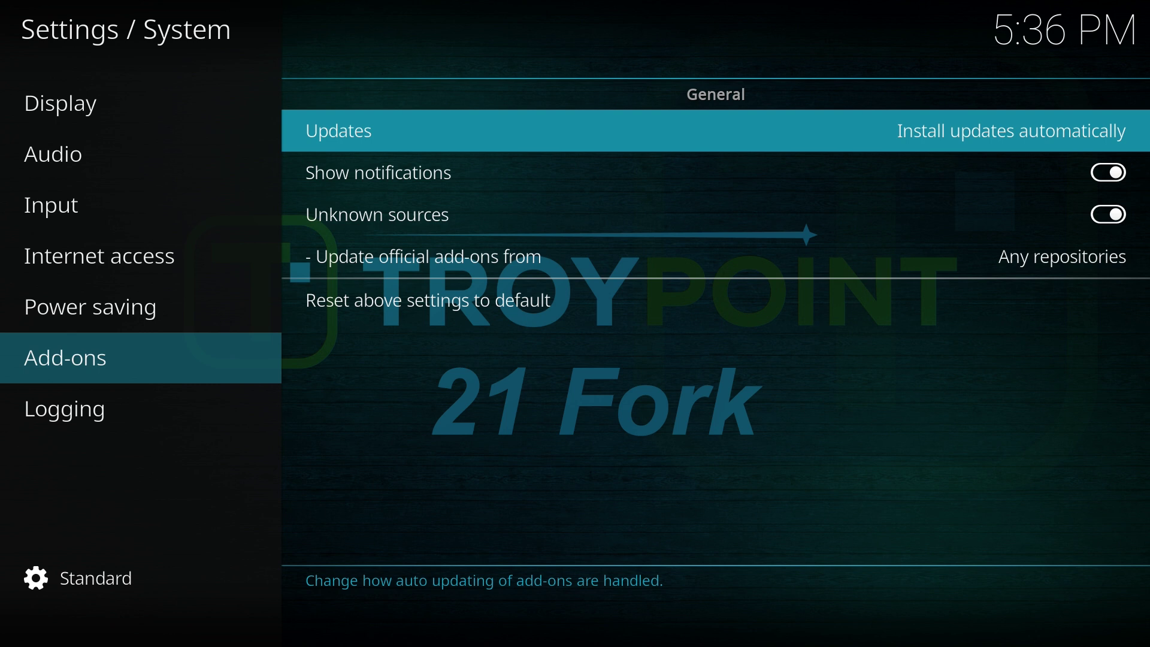
{"action": "key", "text": "Return"}
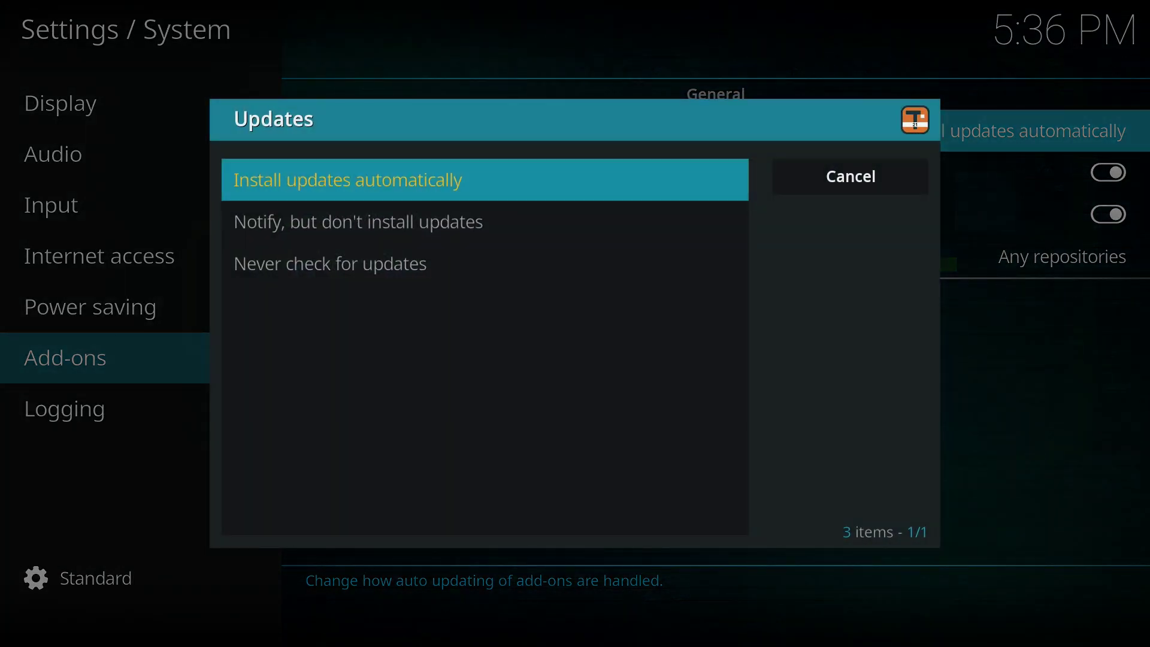
{"action": "key", "text": "Down"}
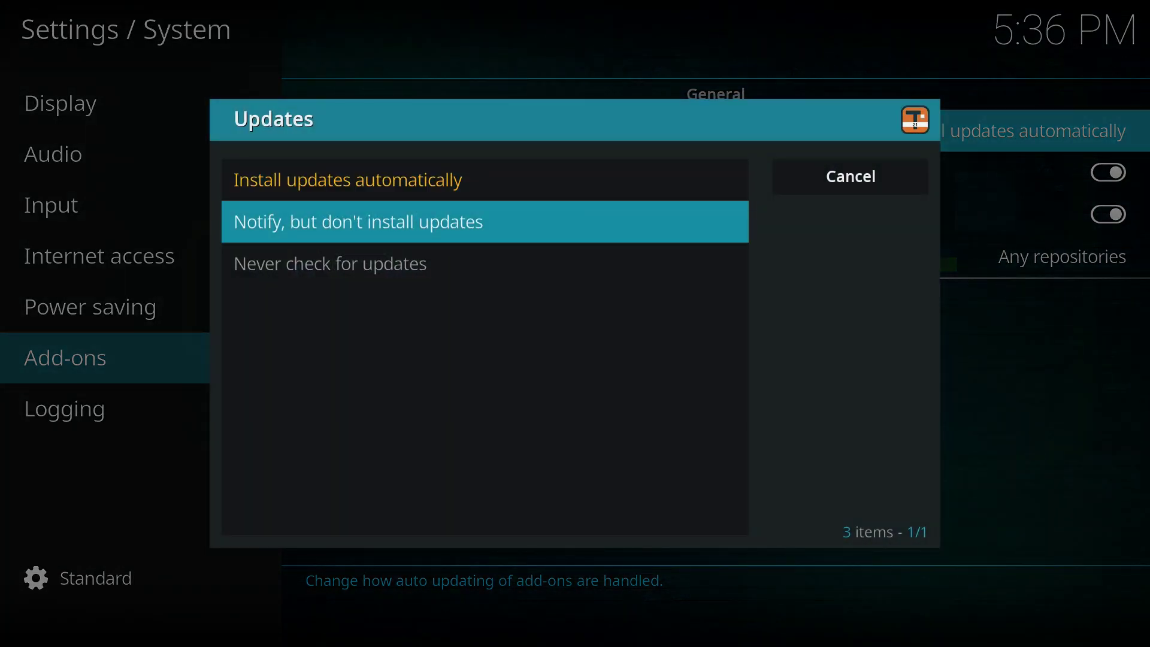
{"action": "key", "text": "Down"}
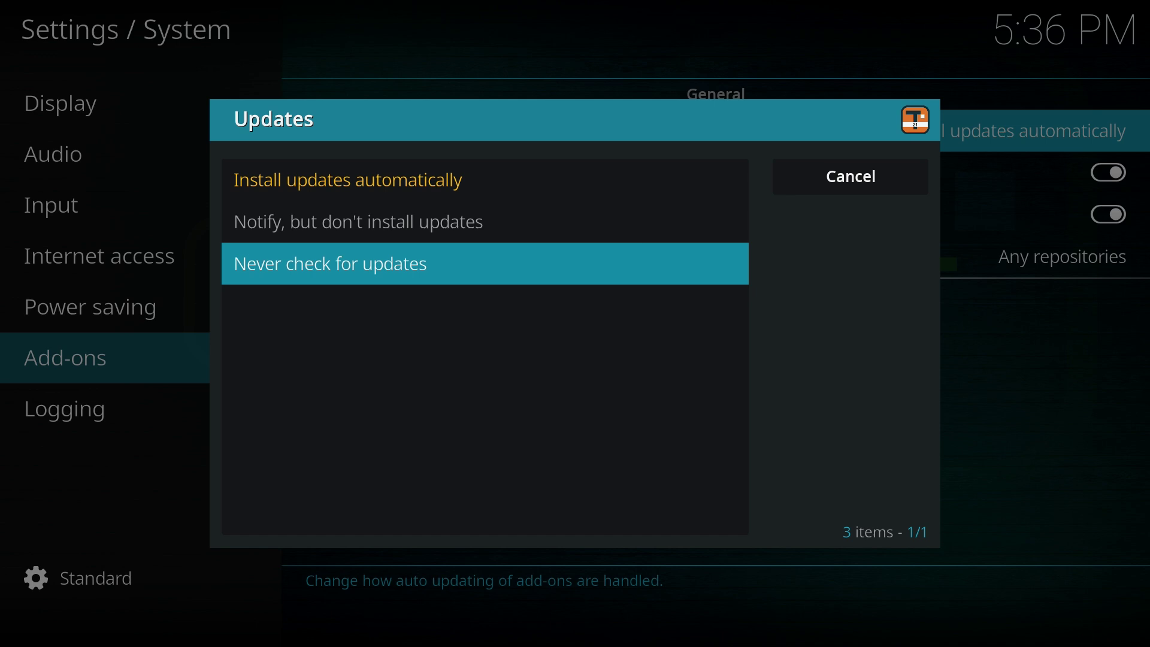
{"action": "key", "text": "Up"}
{"action": "key", "text": "Up"}
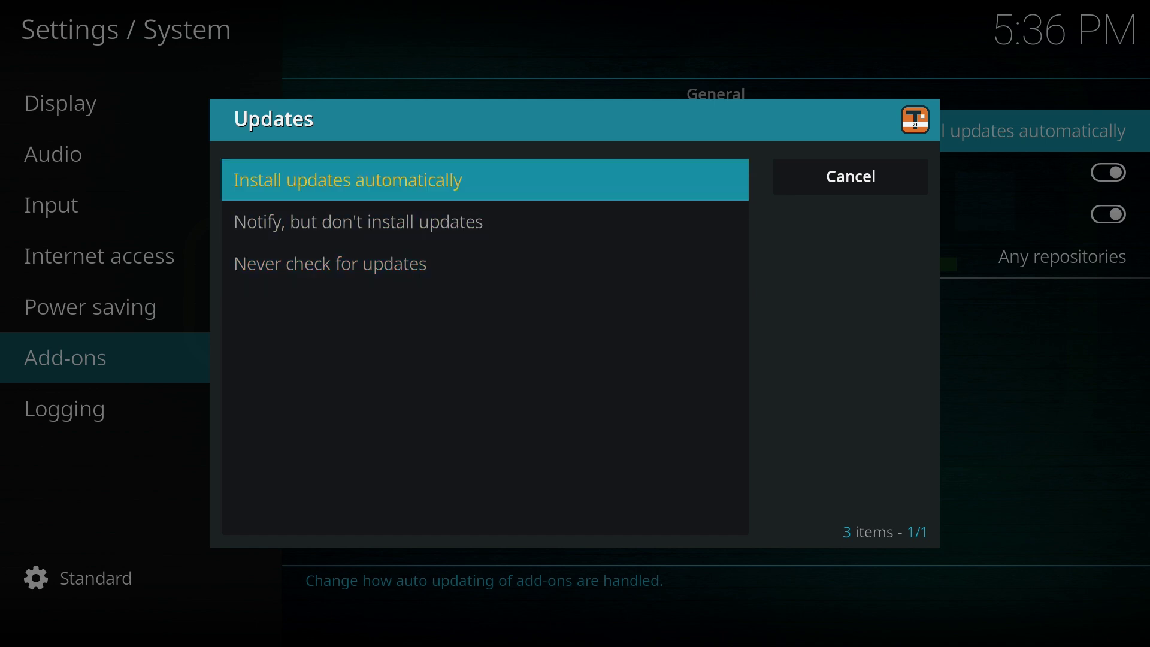
{"action": "key", "text": "Return"}
{"action": "key", "text": "Left"}
{"action": "key", "text": "Escape"}
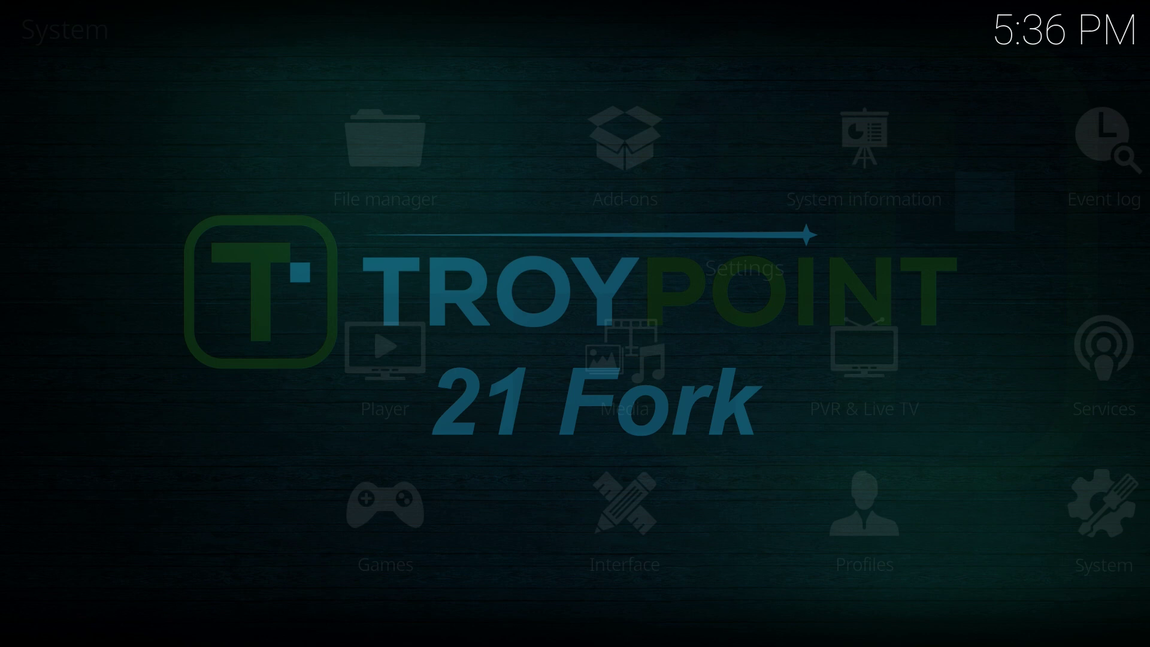
Step: Open the file manager and start adding a new file source
{"action": "key", "text": "Left"}
{"action": "key", "text": "Up"}
{"action": "key", "text": "Up"}
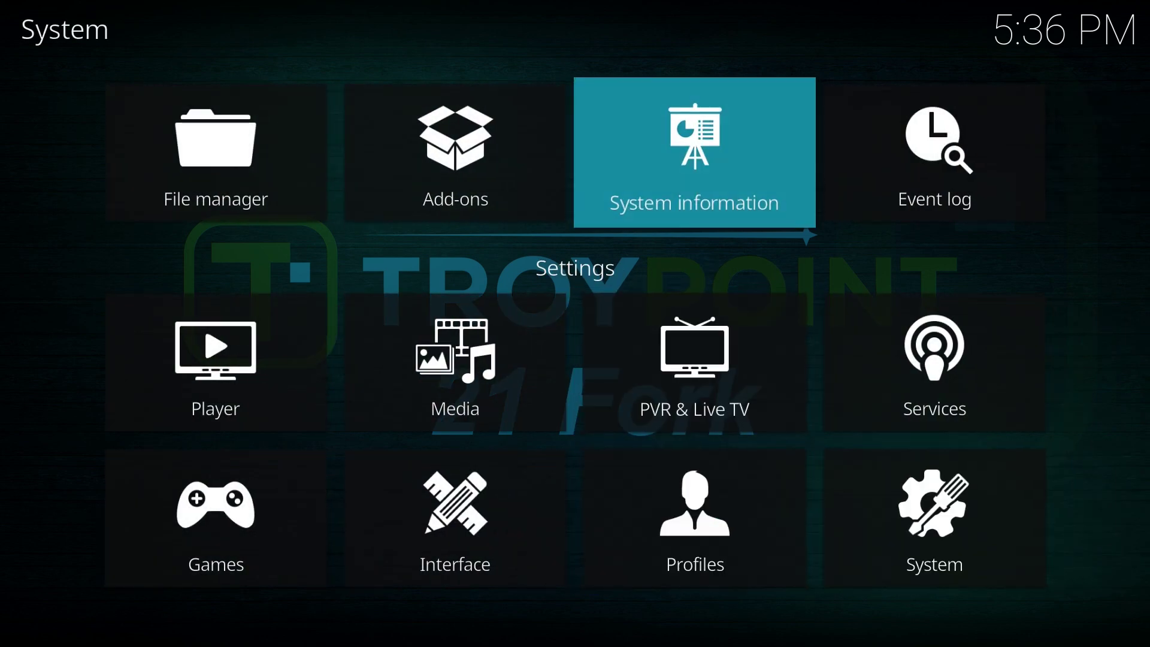
{"action": "key", "text": "Left"}
{"action": "key", "text": "Left"}
{"action": "key", "text": "Return"}
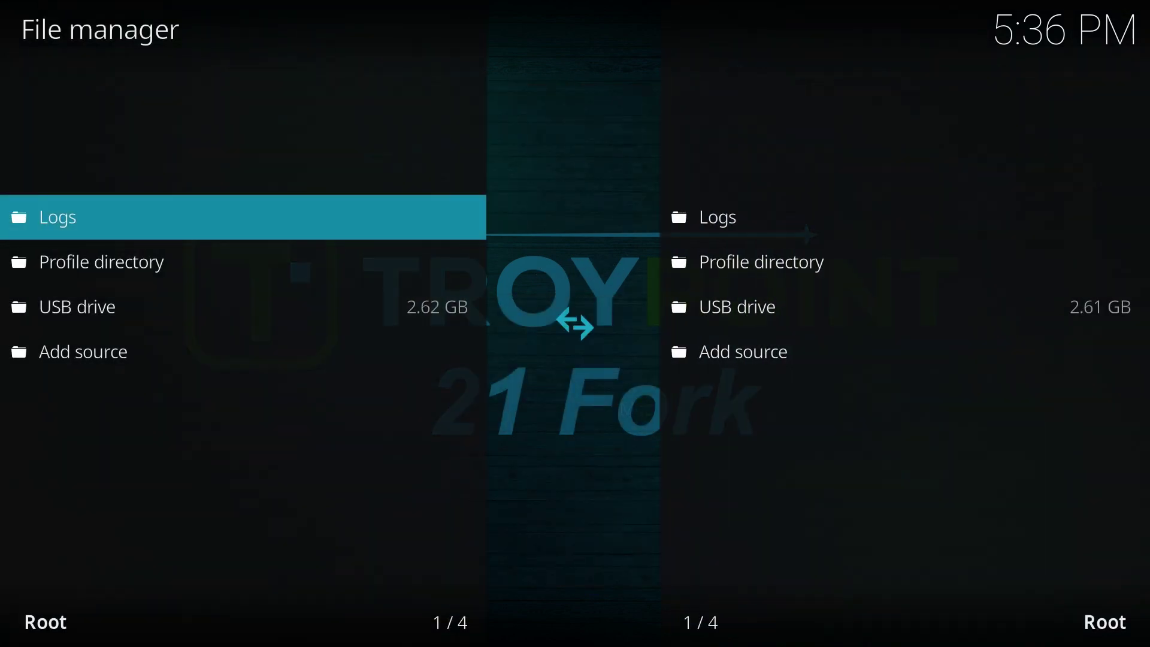
{"action": "key", "text": "Down"}
{"action": "key", "text": "Down"}
{"action": "key", "text": "Down"}
{"action": "key", "text": "Return"}
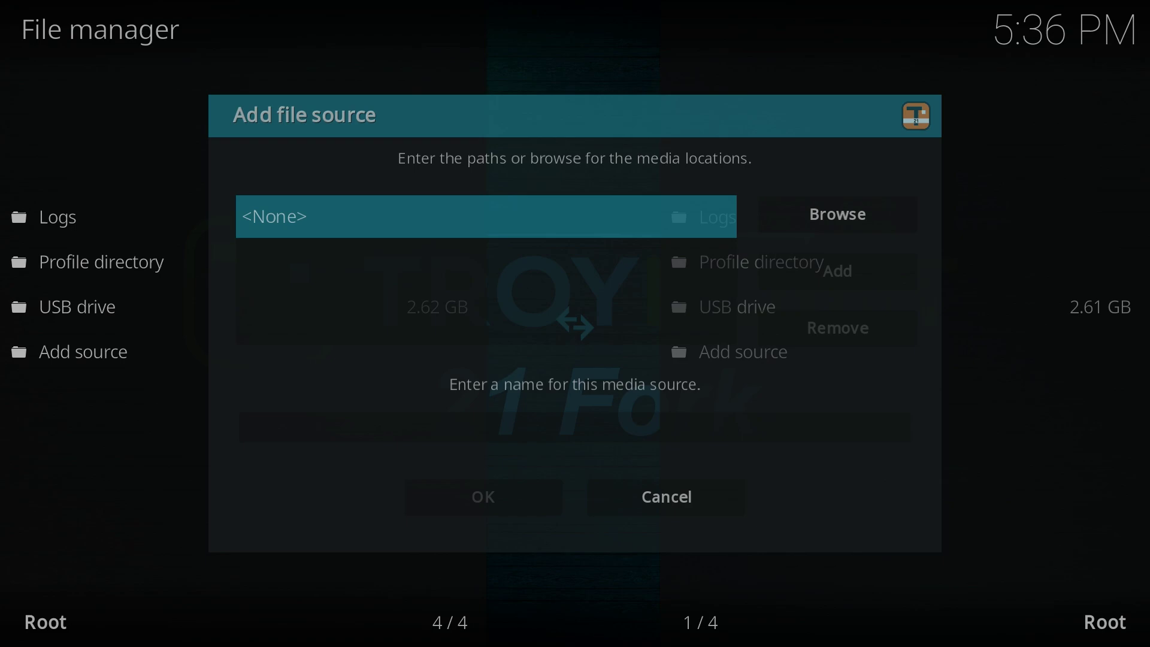
{"action": "key", "text": "Return"}
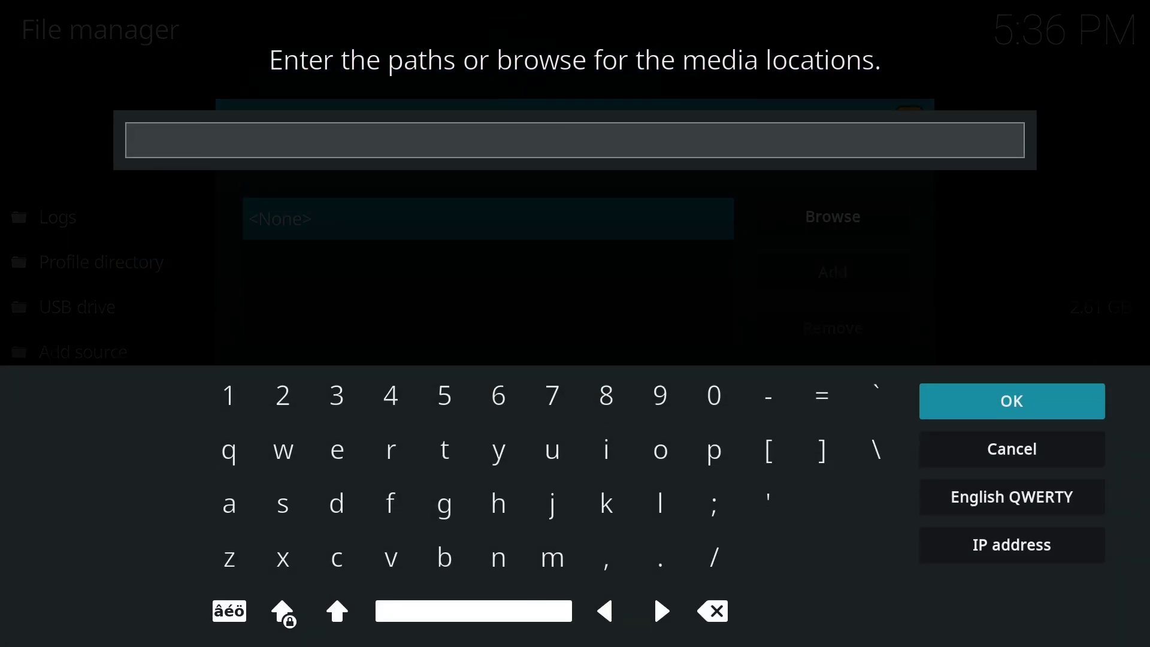
{"action": "key", "text": "Left"}
{"action": "key", "text": "Left"}
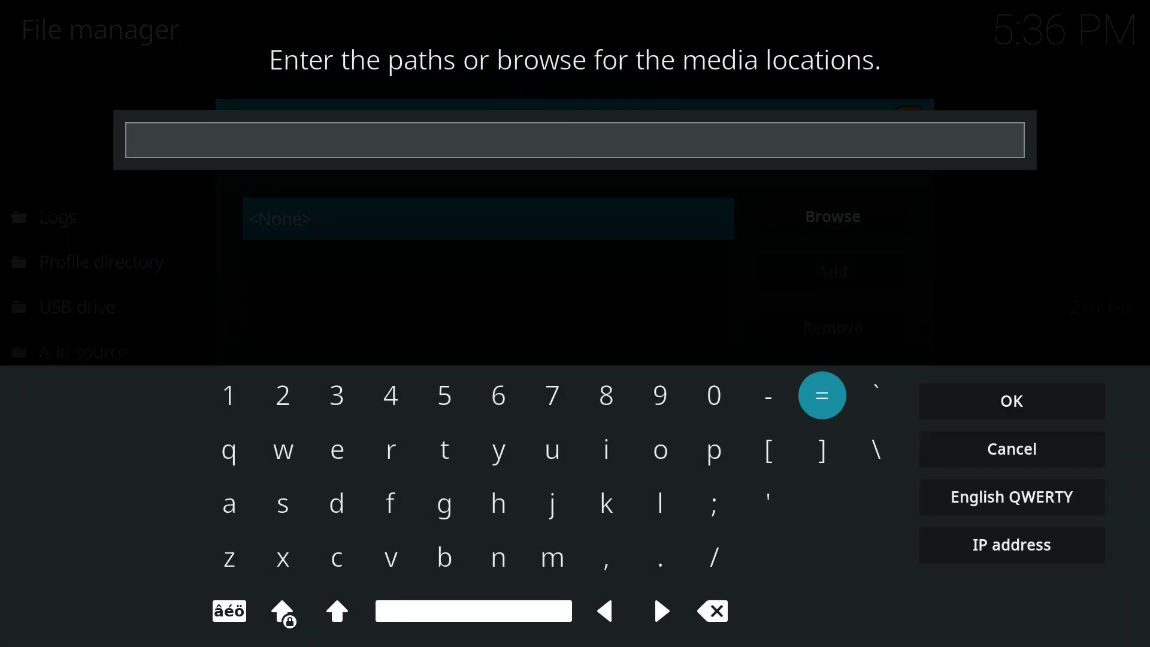
{"action": "key", "text": "Down"}
{"action": "key", "text": "Left"}
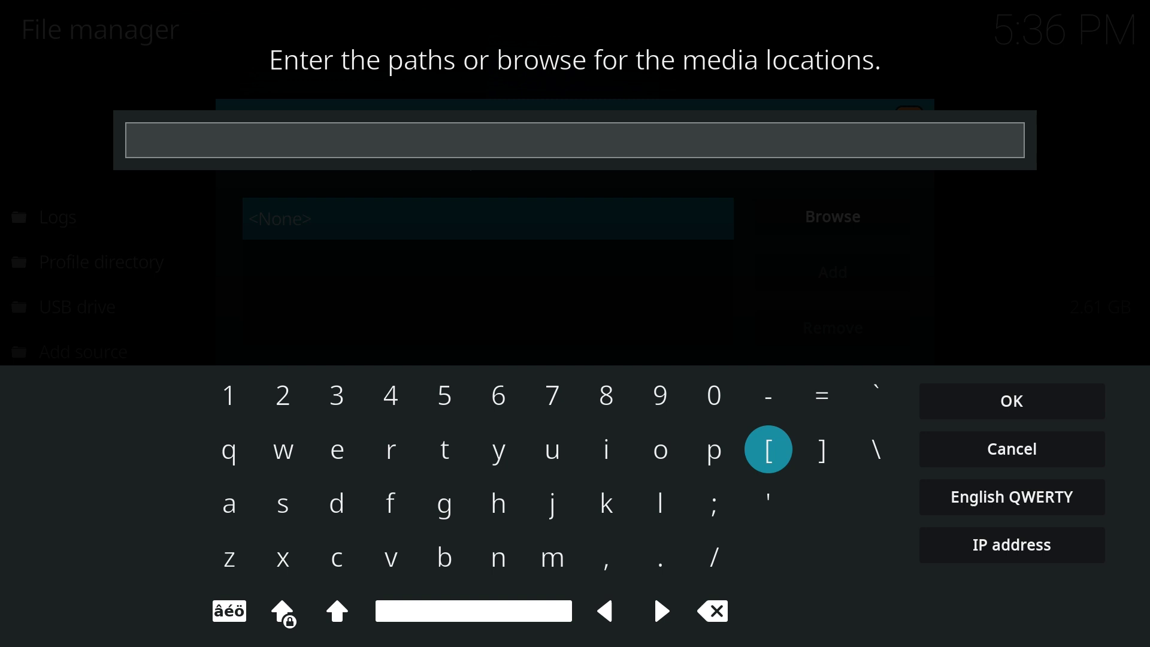
{"action": "key", "text": "Left"}
{"action": "key", "text": "Left"}
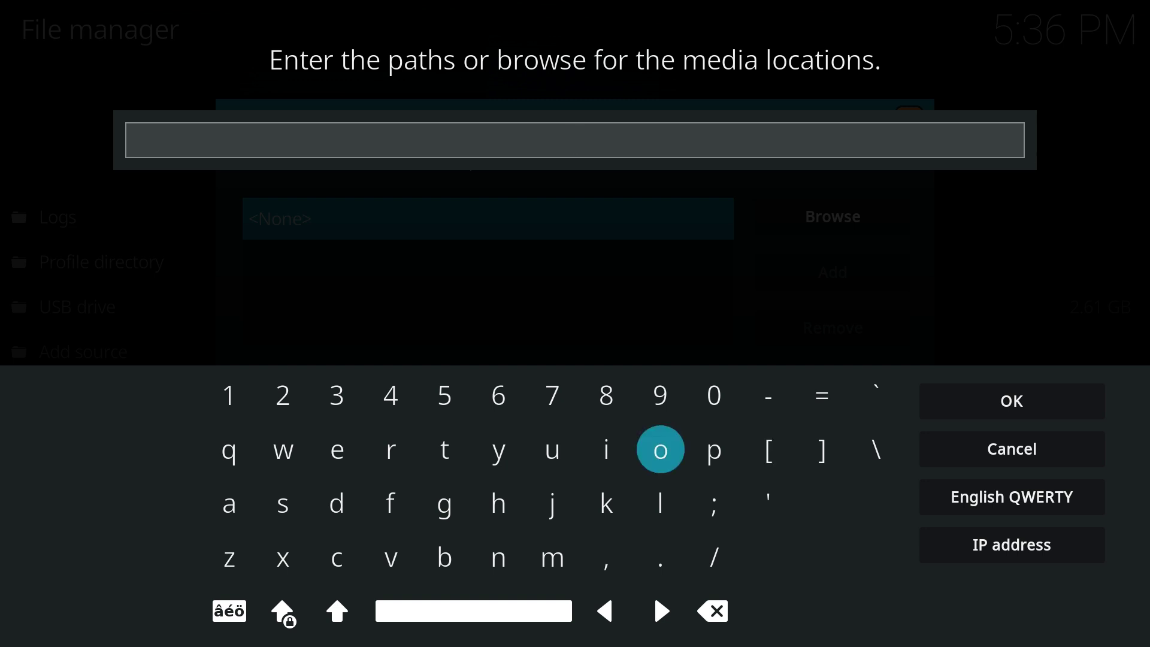
{"action": "key", "text": "Left"}
{"action": "key", "text": "Left"}
{"action": "key", "text": "Down"}
{"action": "key", "text": "Down"}
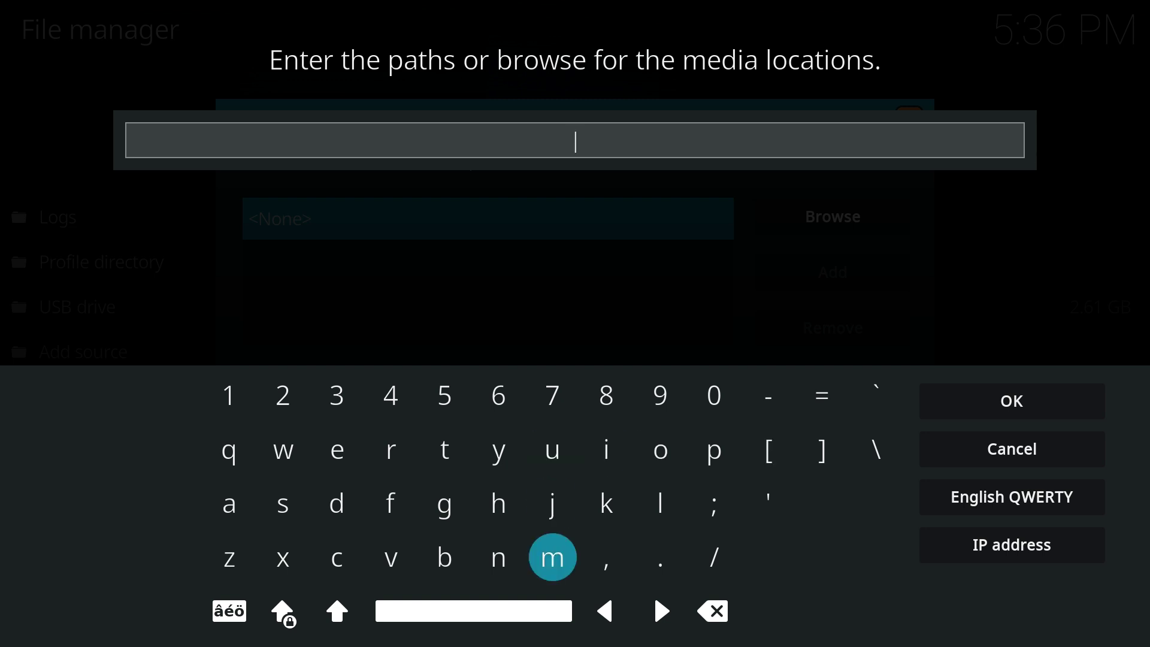
{"action": "key", "text": "Left"}
{"action": "key", "text": "Up"}
{"action": "key", "text": "Return"}
{"action": "key", "text": "Return"}
{"action": "key", "text": "BackSpace"}
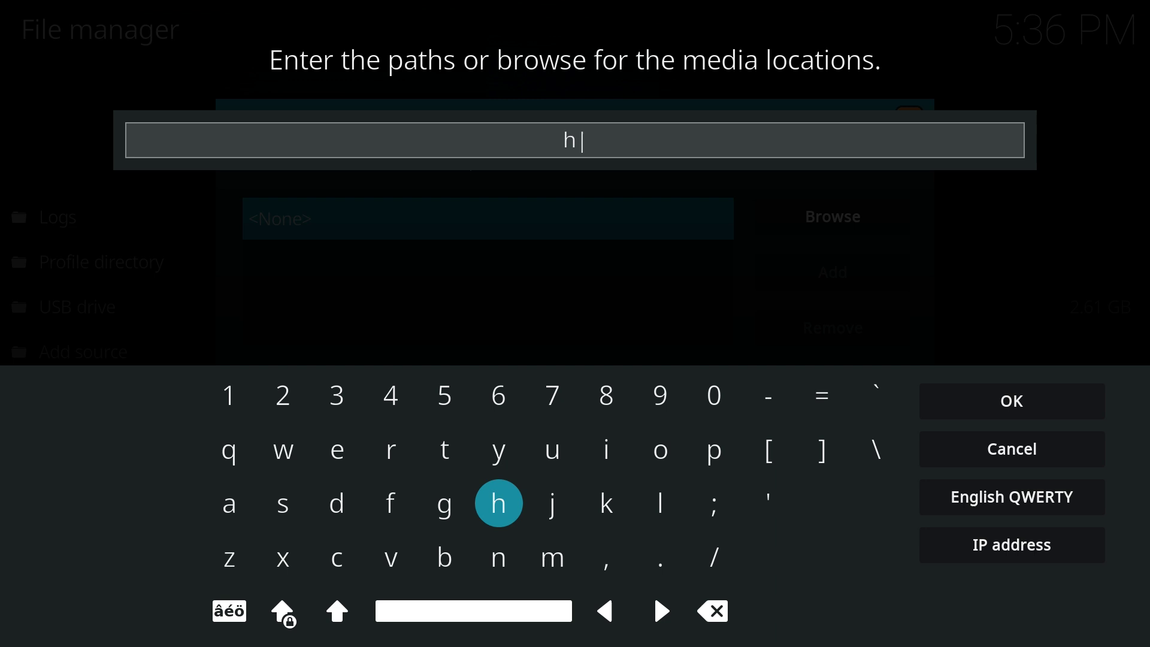
{"action": "key", "text": "Left"}
{"action": "key", "text": "Up"}
{"action": "key", "text": "Return"}
{"action": "key", "text": "Return"}
{"action": "key", "text": "Right"}
{"action": "key", "text": "Right"}
{"action": "key", "text": "Right"}
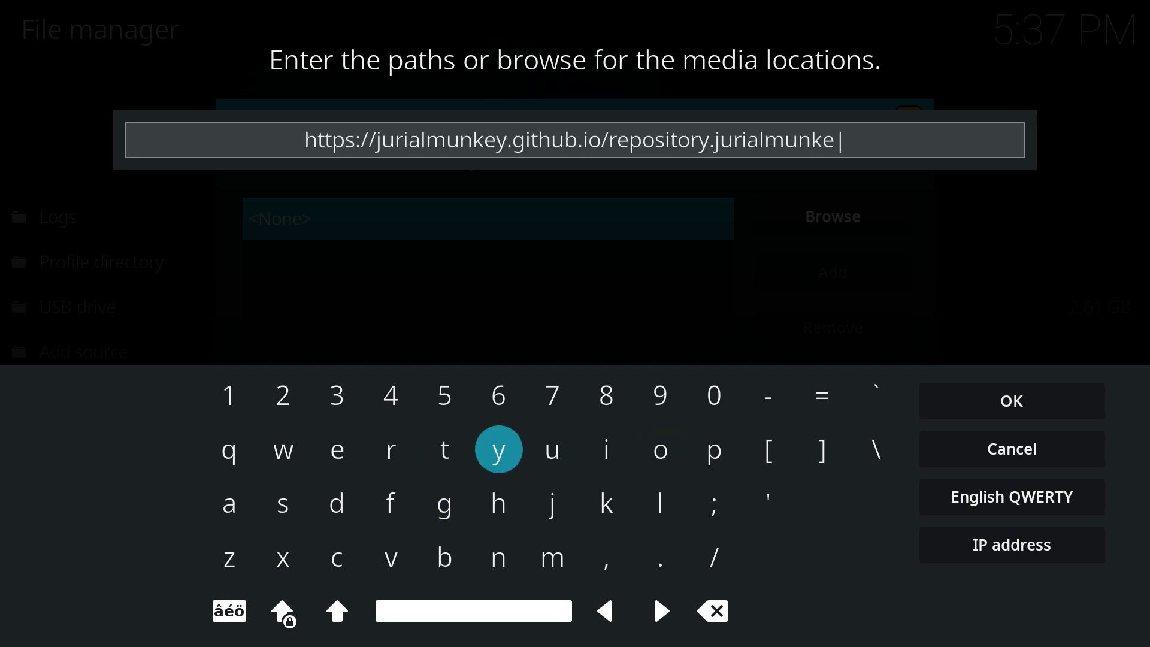
{"action": "key", "text": "Return"}
{"action": "key", "text": "Down"}
{"action": "key", "text": "Down"}
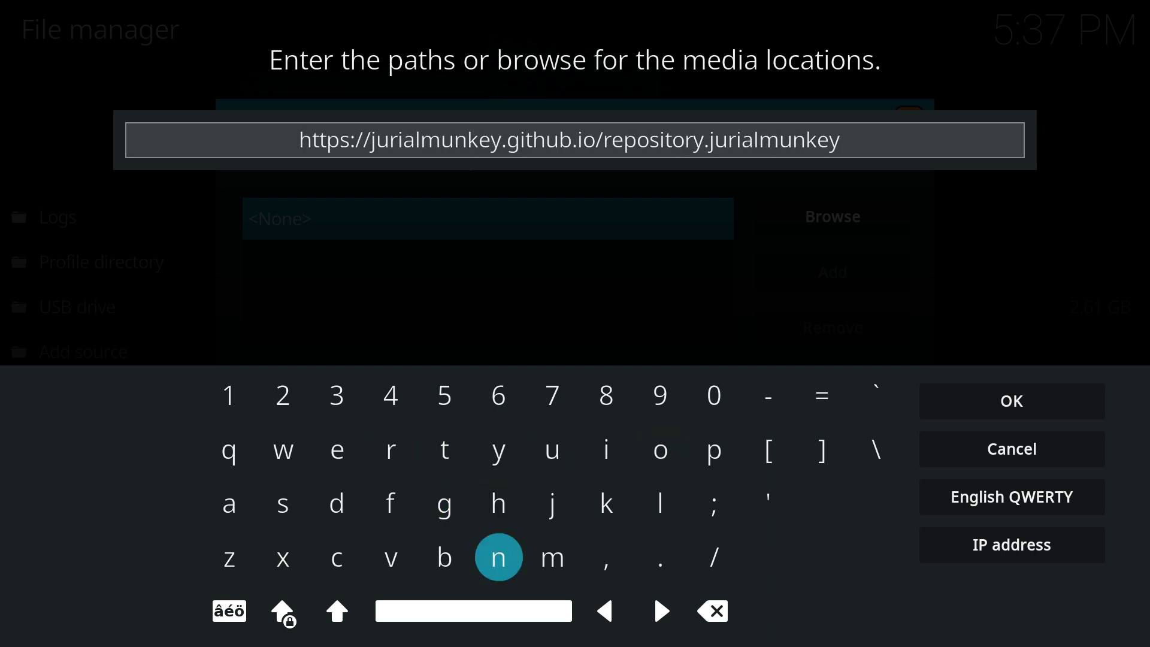
{"action": "key", "text": "Right"}
{"action": "key", "text": "Right"}
{"action": "key", "text": "Right"}
{"action": "key", "text": "Right"}
{"action": "key", "text": "Return"}
{"action": "key", "text": "Up"}
{"action": "key", "text": "Right"}
{"action": "key", "text": "Right"}
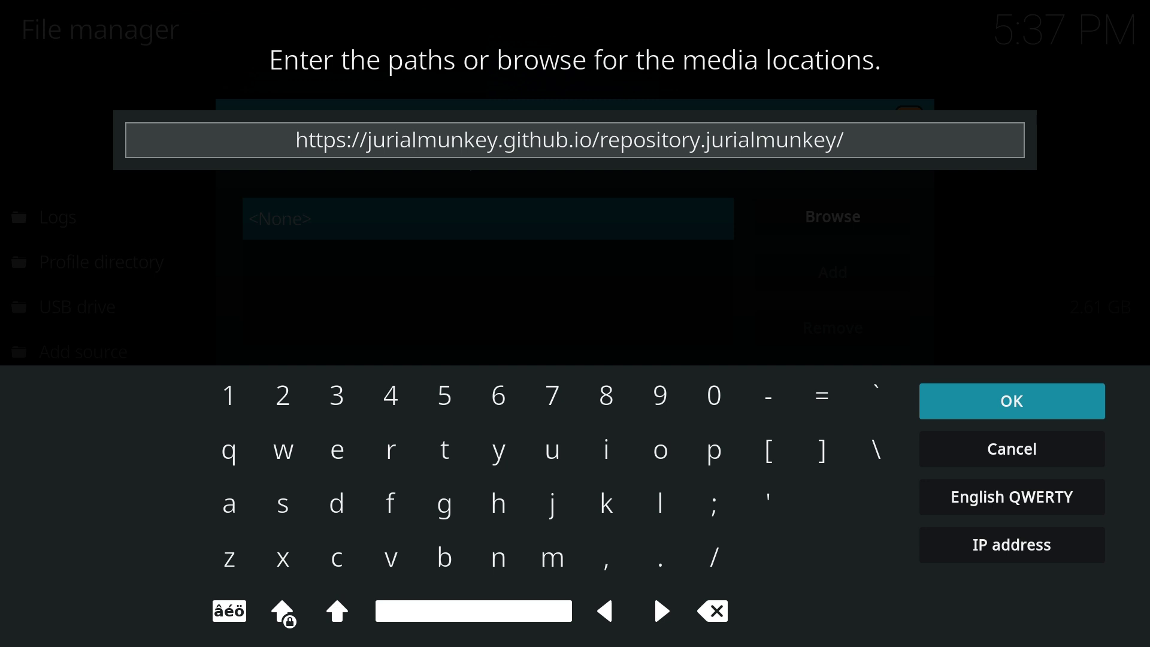
{"action": "key", "text": "Return"}
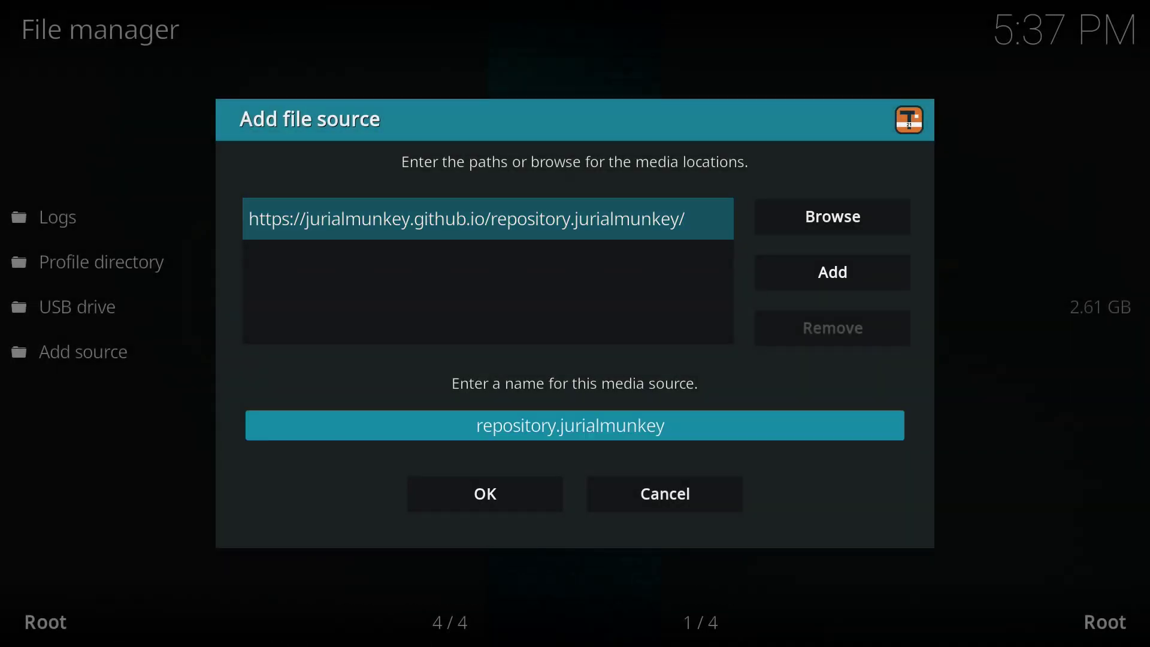
Step: Name the media source Jurialmunkey Repo, save it and leave the file manager
{"action": "key", "text": "Return"}
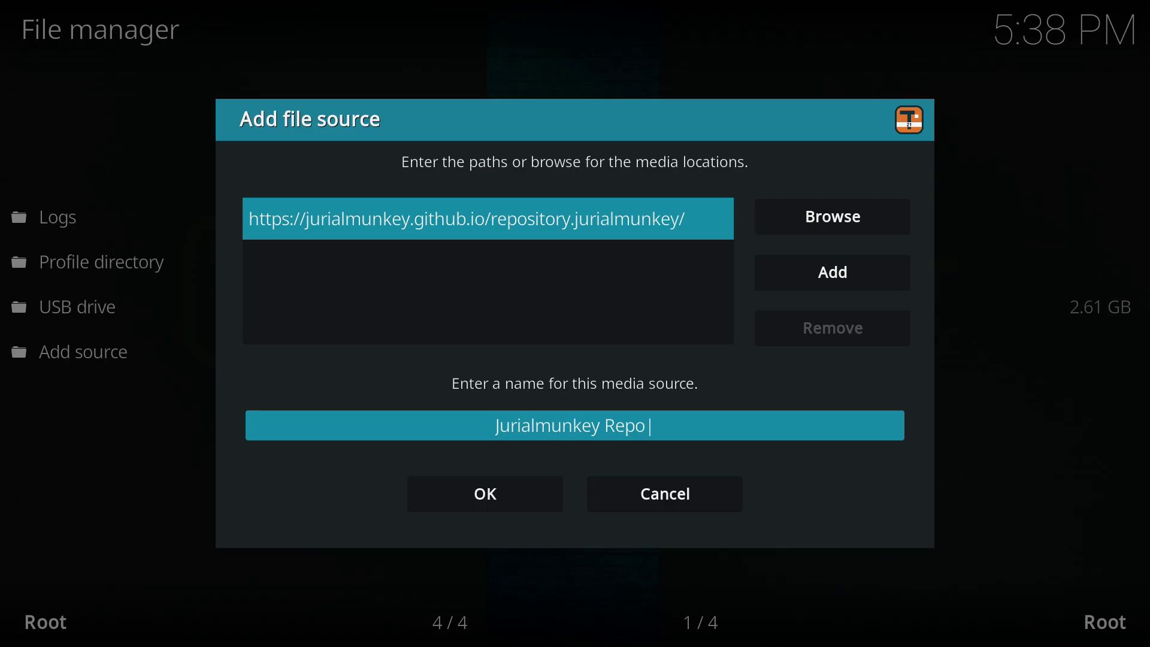
{"action": "key", "text": "Down"}
{"action": "key", "text": "Right"}
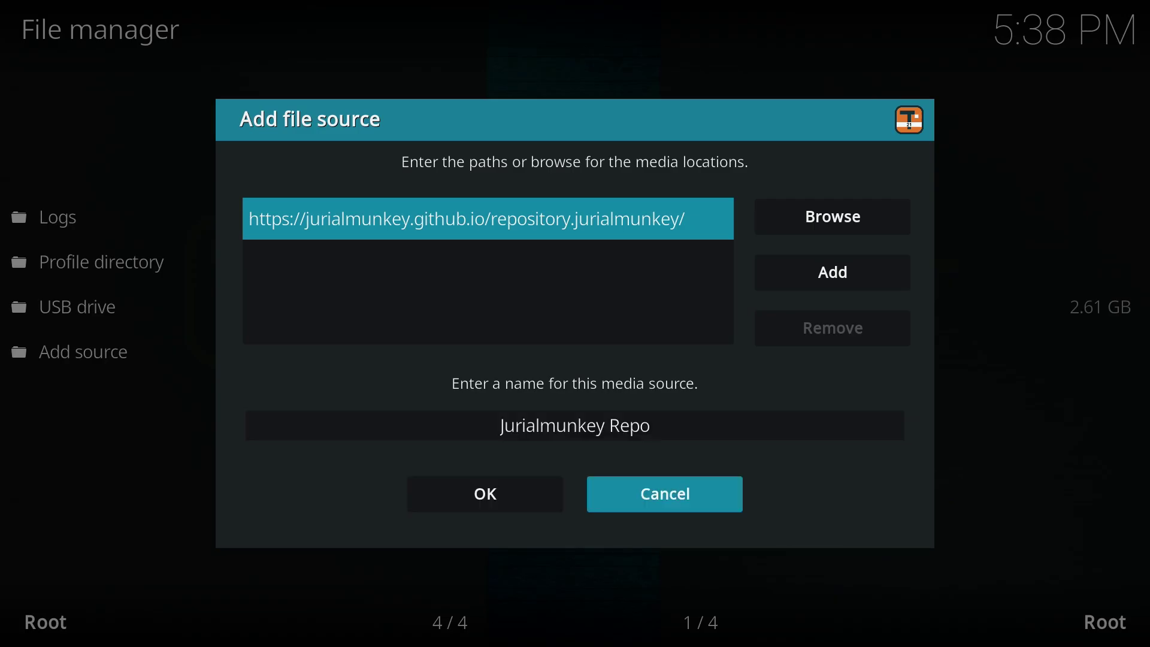
{"action": "key", "text": "Left"}
{"action": "key", "text": "Return"}
{"action": "key", "text": "Escape"}
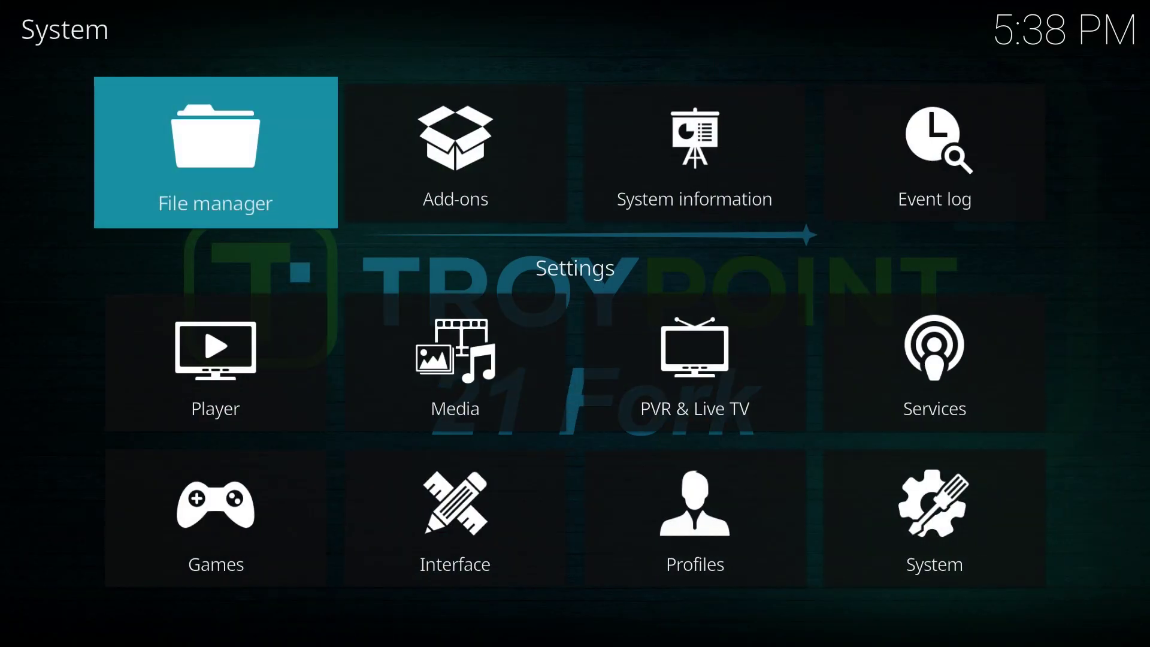
Step: Open the add-on browser and start installing an add-on from a zip file
{"action": "key", "text": "Right"}
{"action": "key", "text": "Return"}
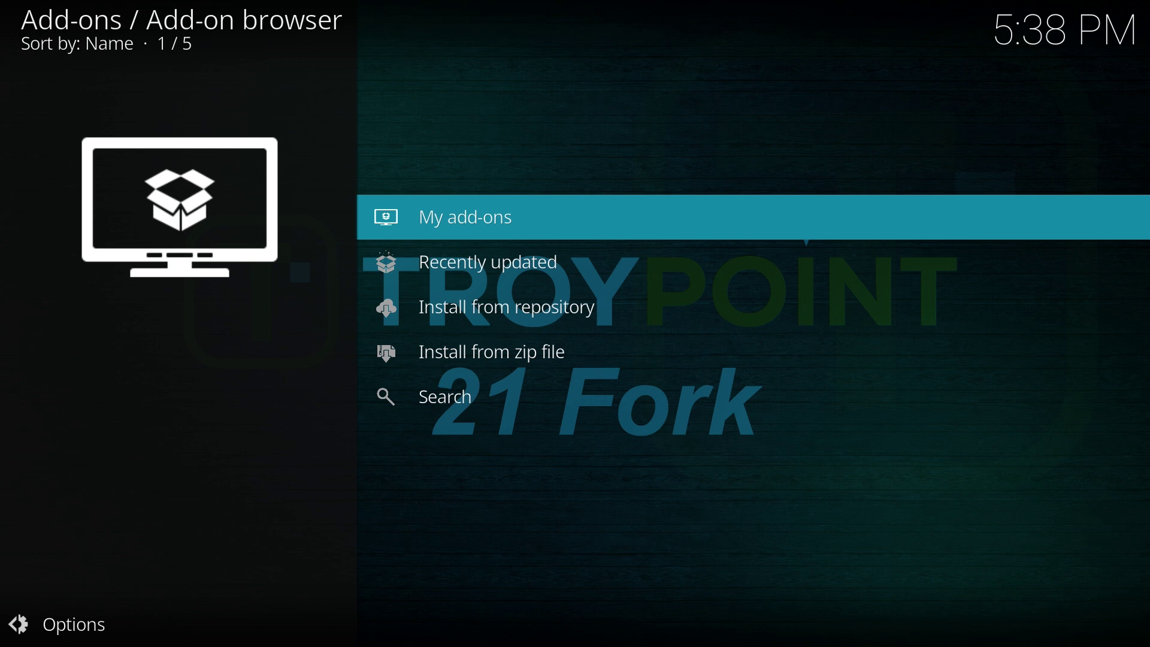
{"action": "key", "text": "Down"}
{"action": "key", "text": "Down"}
{"action": "key", "text": "Down"}
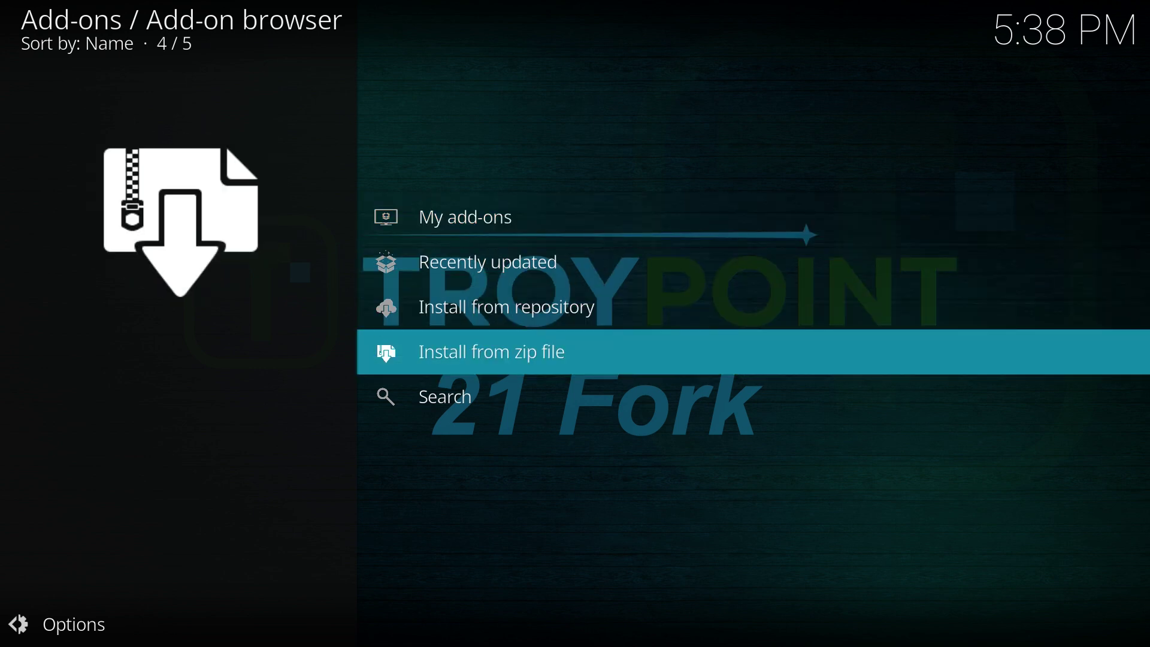
{"action": "key", "text": "Return"}
Step: Install the repository zip file from the Jurialmunkey Repo source
{"action": "key", "text": "Down"}
{"action": "key", "text": "Down"}
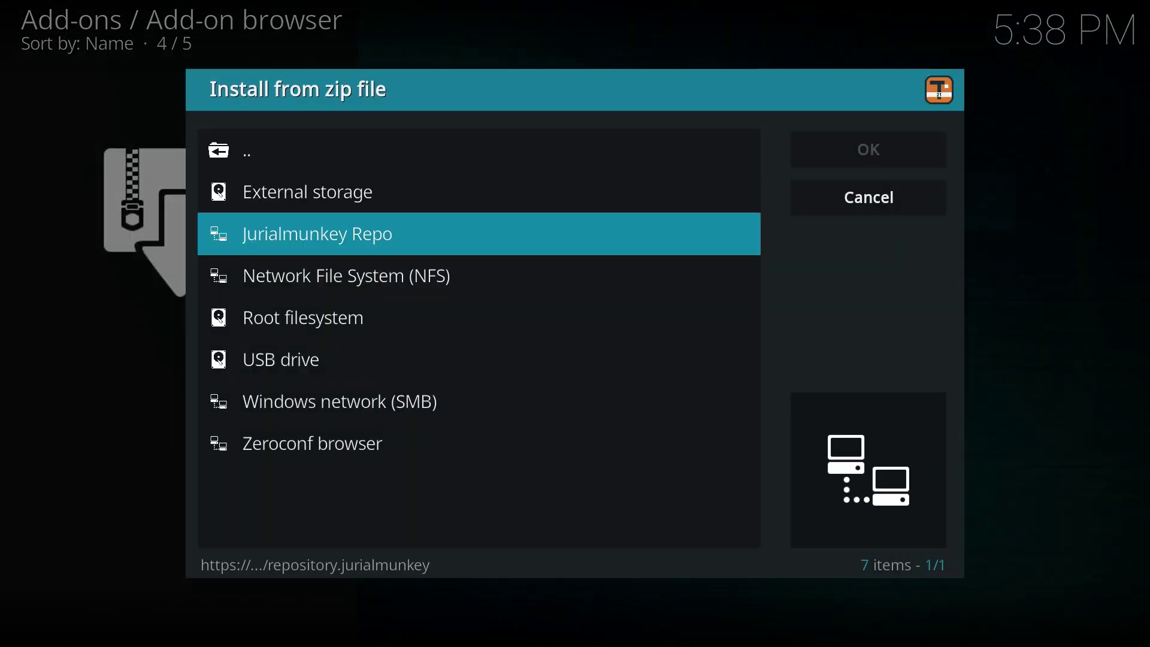
{"action": "key", "text": "Return"}
{"action": "key", "text": "Down"}
{"action": "key", "text": "Return"}
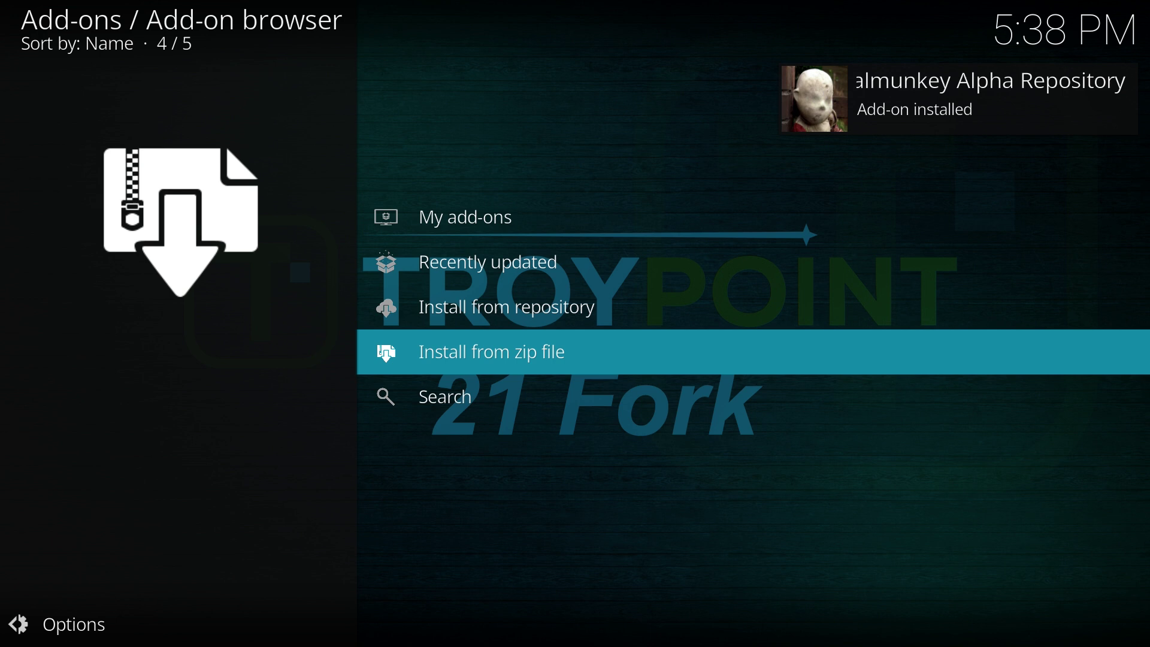
Step: Open the jurialmunkey Alpha Repository from the list of repositories to install from
{"action": "key", "text": "Up"}
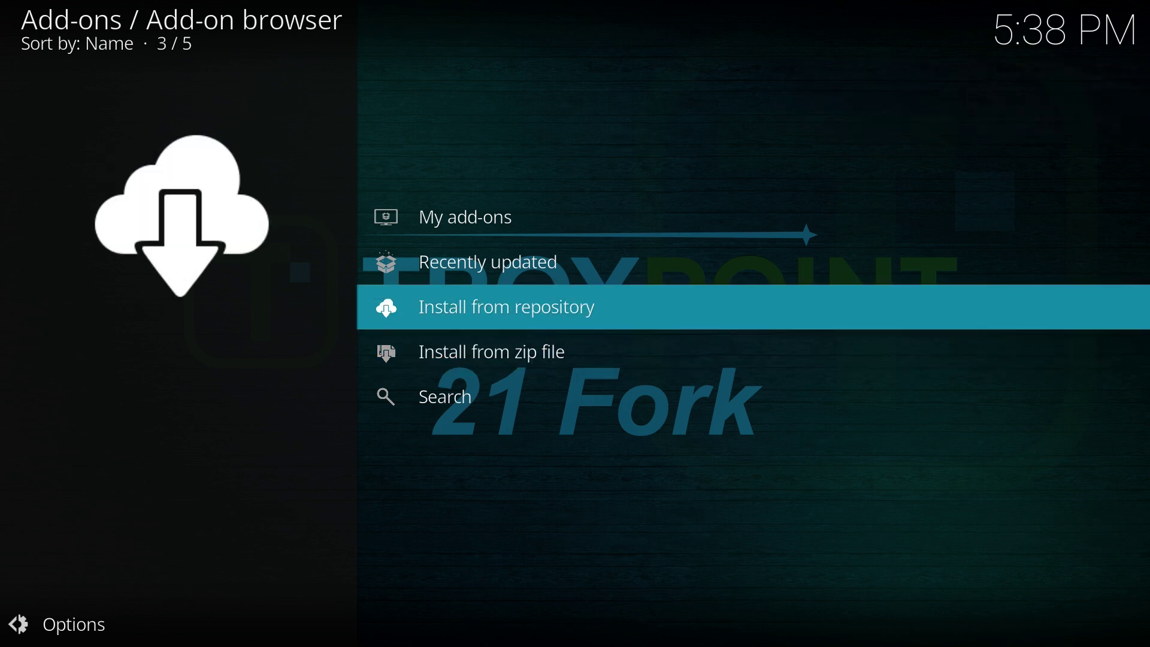
{"action": "key", "text": "Return"}
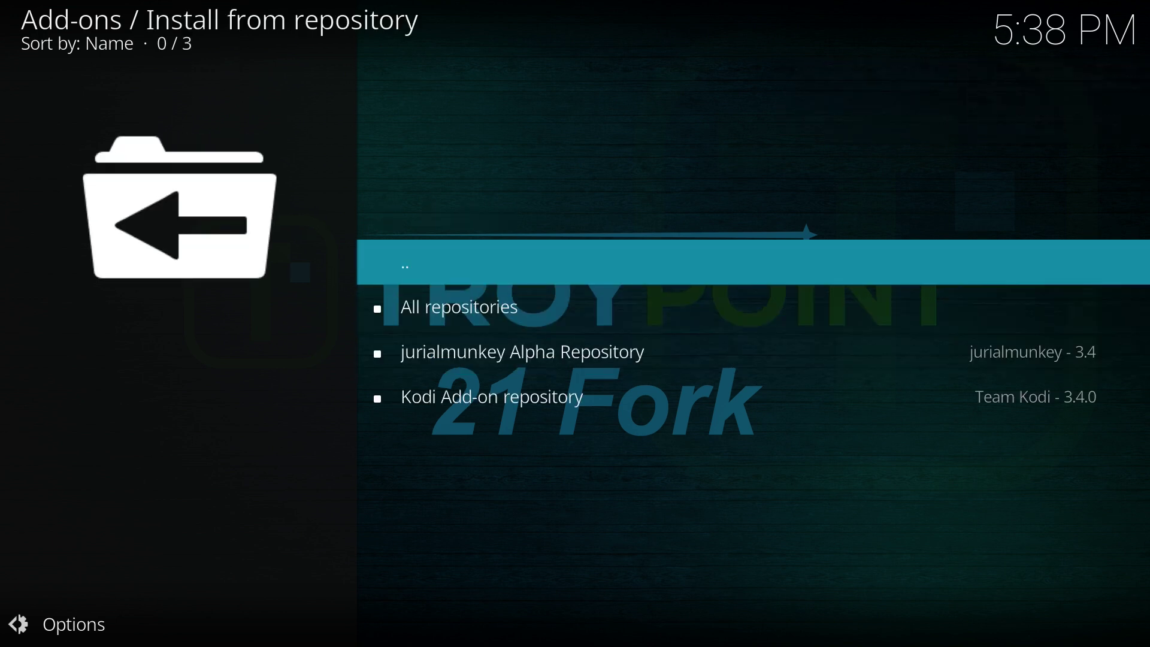
{"action": "key", "text": "Down"}
{"action": "key", "text": "Down"}
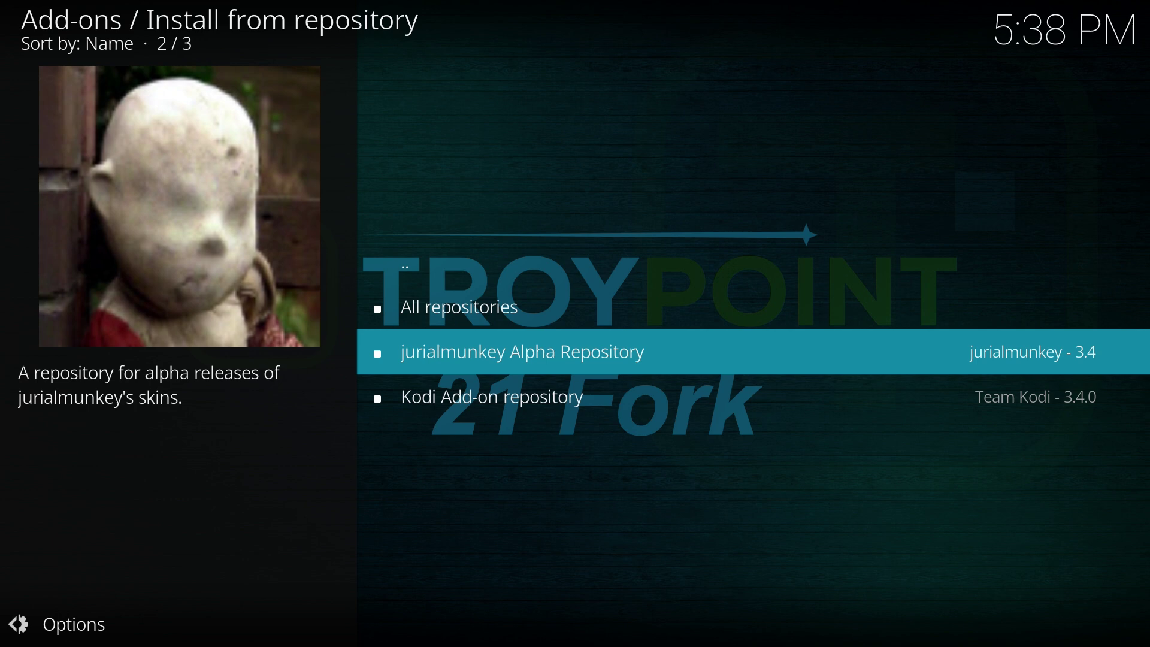
{"action": "key", "text": "Return"}
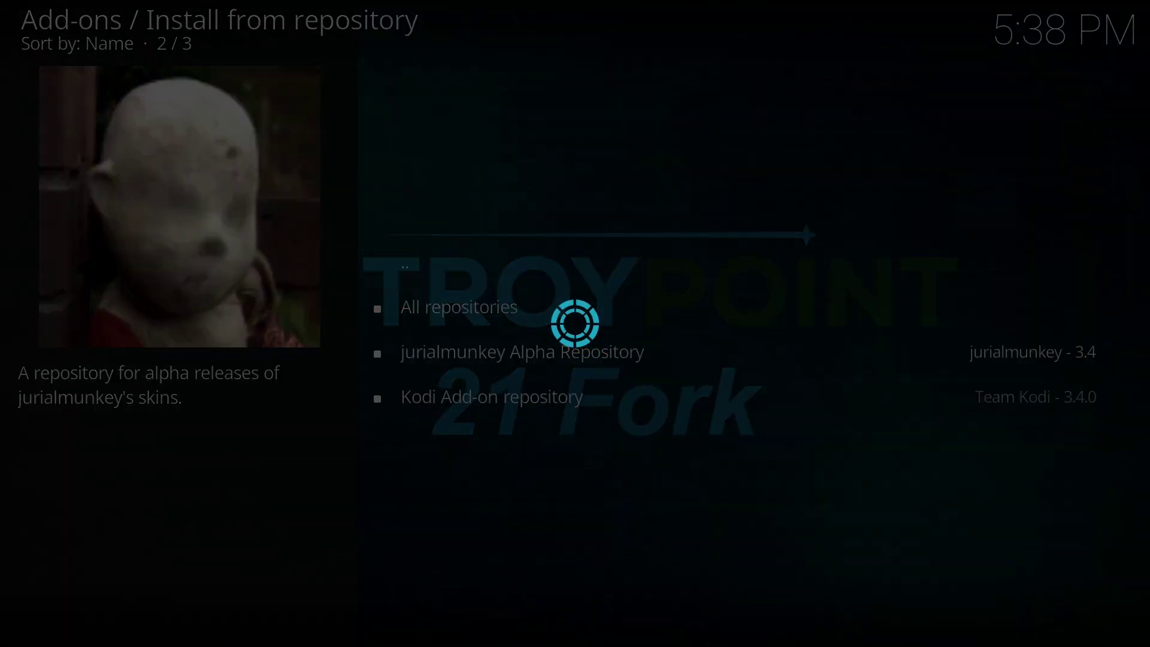
Step: Show the skins offered in the repository's Look and feel category
{"action": "key", "text": "Down"}
{"action": "key", "text": "Down"}
{"action": "key", "text": "Return"}
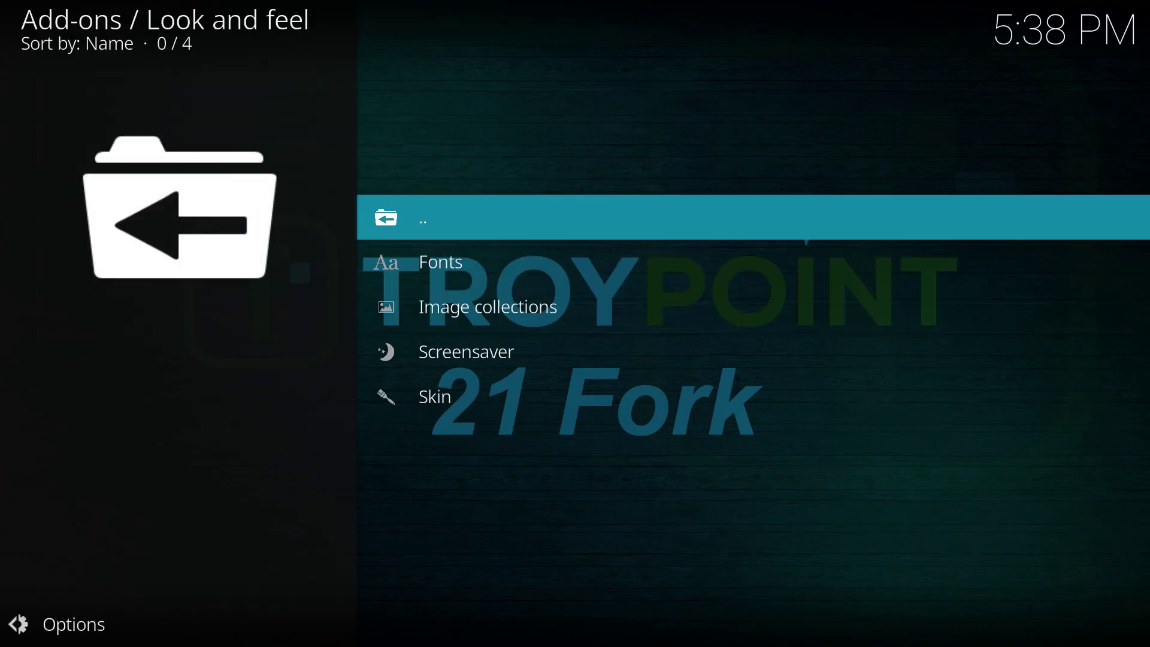
{"action": "key", "text": "Down"}
{"action": "key", "text": "Down"}
{"action": "key", "text": "Down"}
{"action": "key", "text": "Down"}
{"action": "key", "text": "Return"}
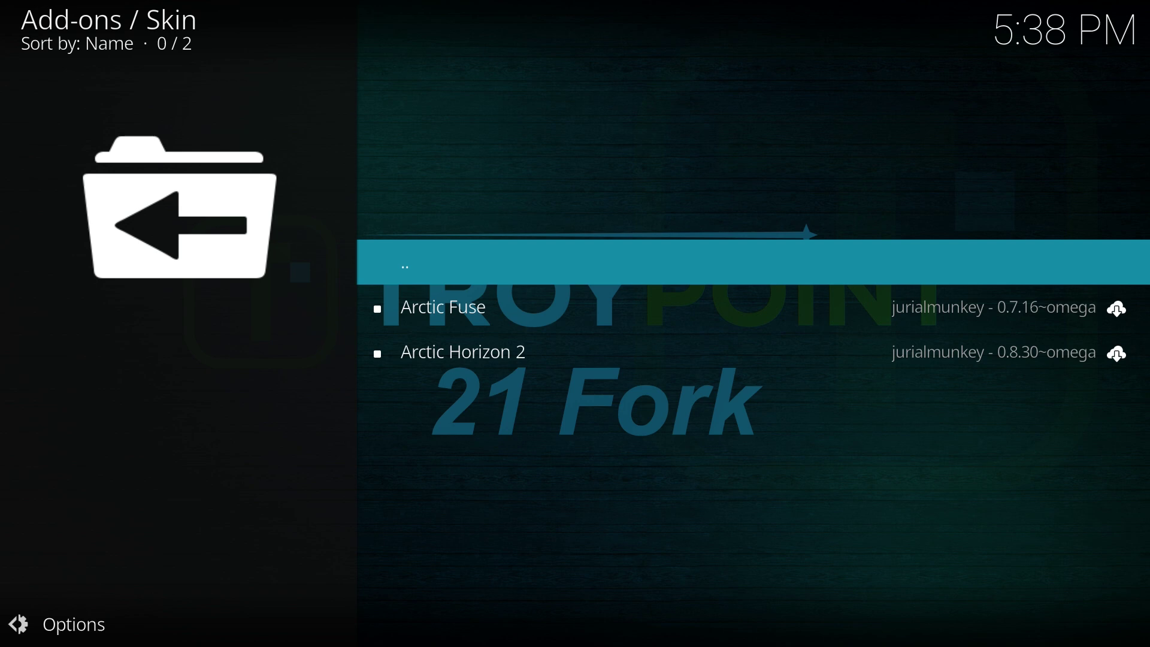
Step: Install the Arctic Fuse skin and accept the additional add-ons it requires after reviewing their list
{"action": "key", "text": "Down"}
{"action": "key", "text": "Return"}
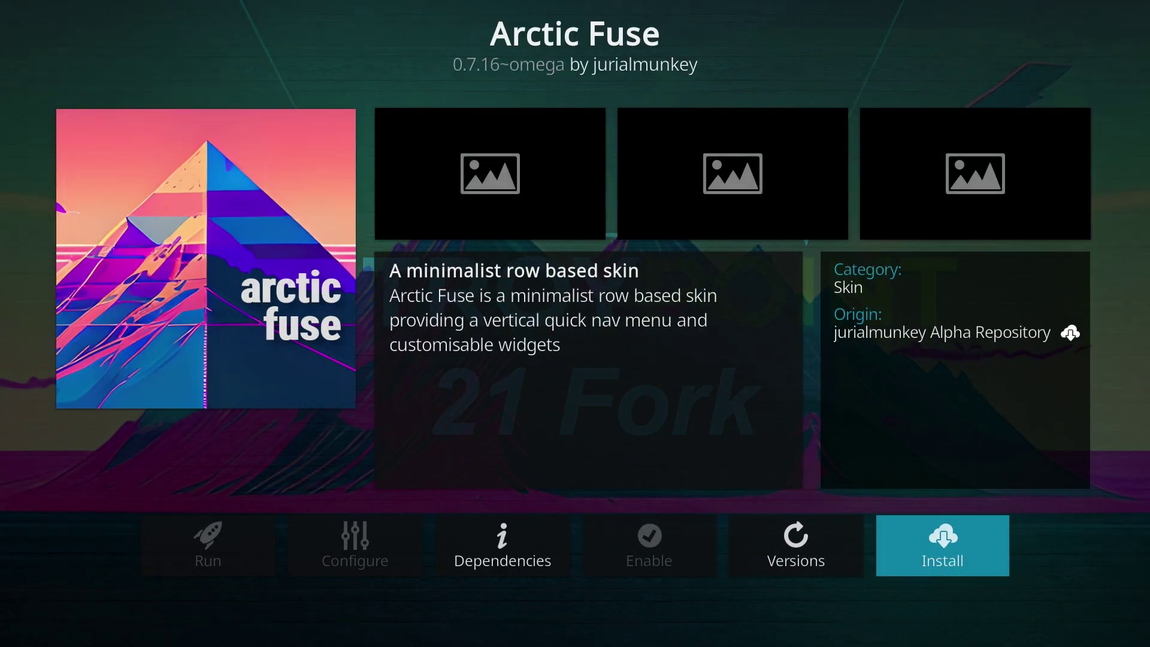
{"action": "key", "text": "Return"}
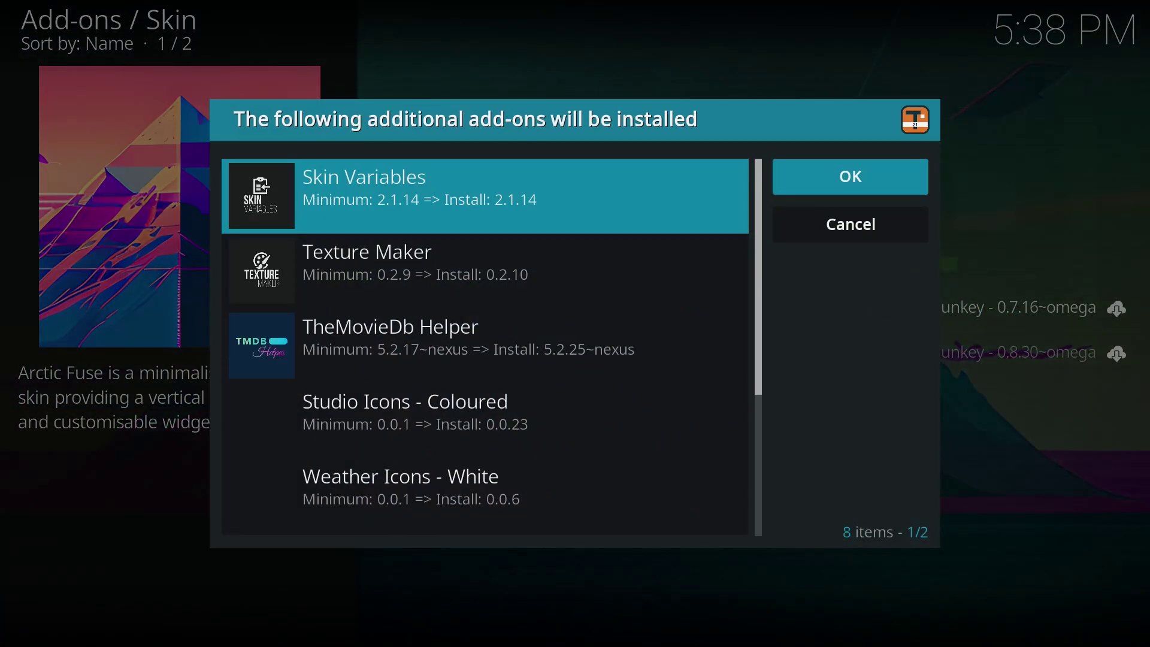
{"action": "key", "text": "Down"}
{"action": "key", "text": "Up"}
{"action": "key", "text": "Left"}
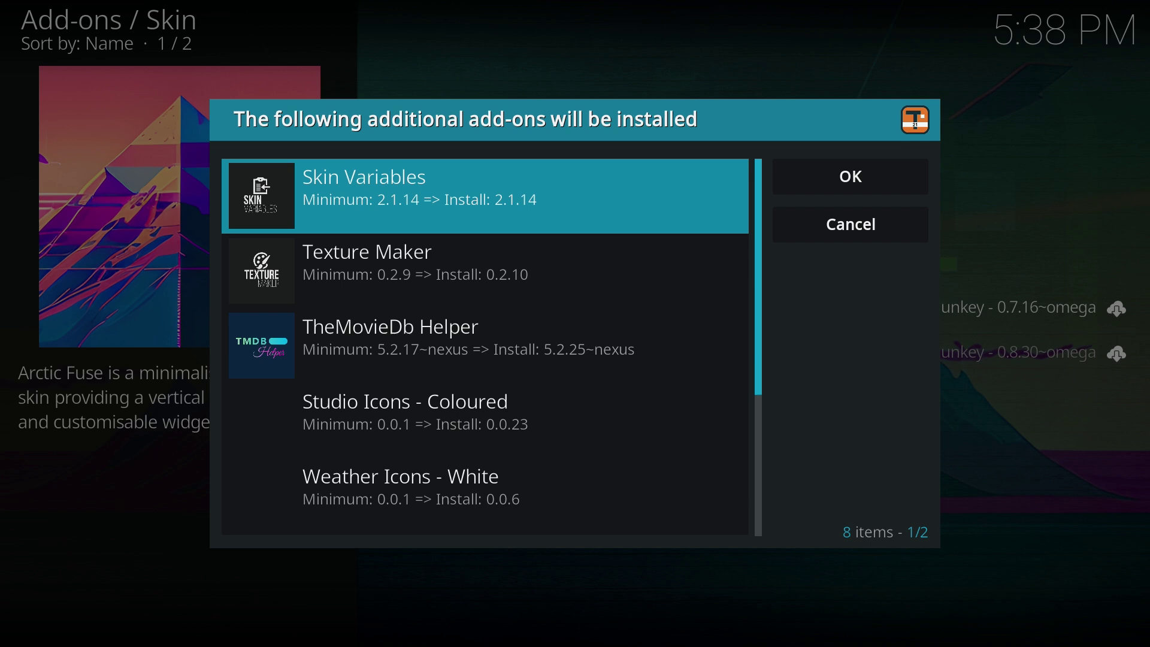
{"action": "key", "text": "Page_Down"}
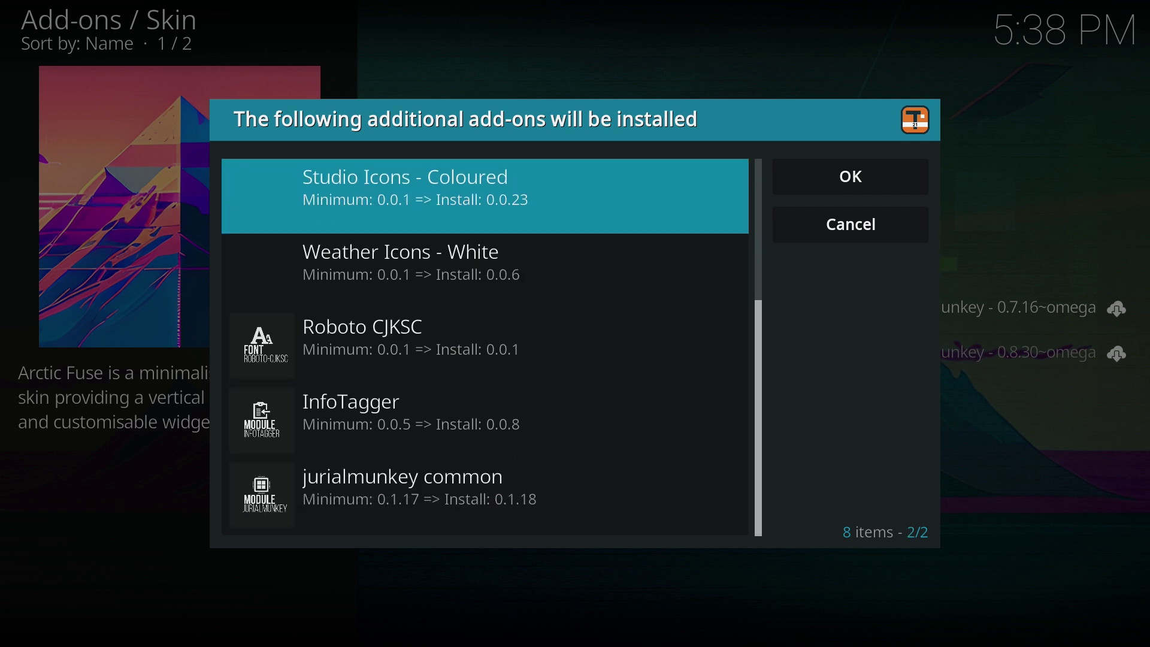
{"action": "key", "text": "Up"}
{"action": "key", "text": "Up"}
{"action": "key", "text": "Right"}
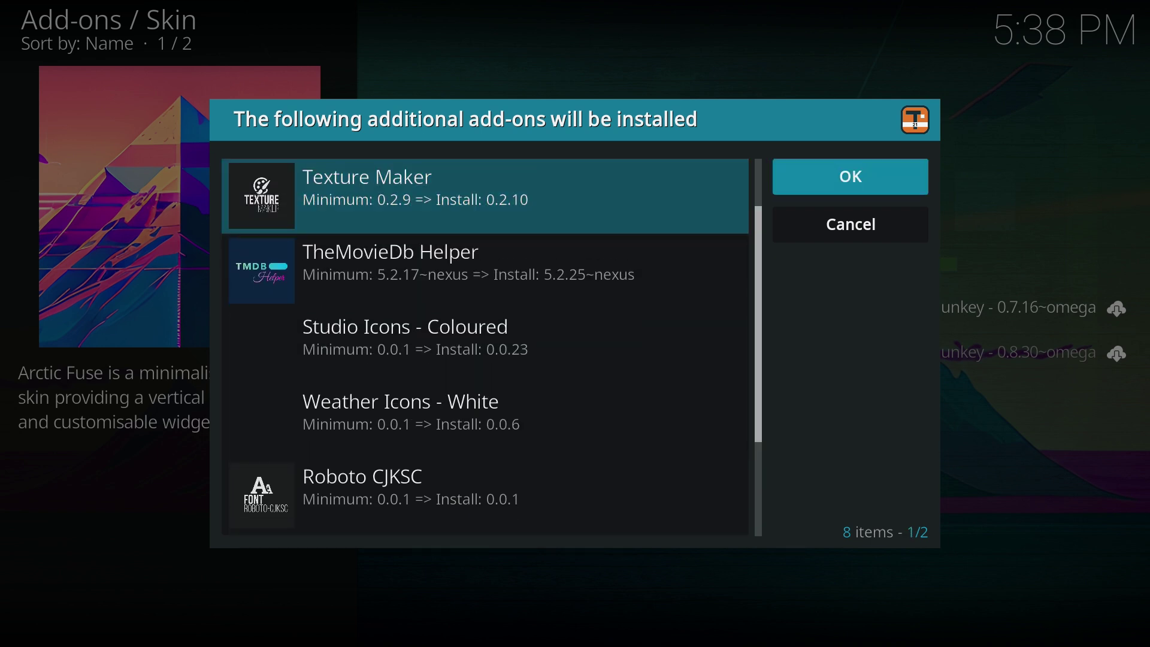
{"action": "key", "text": "Return"}
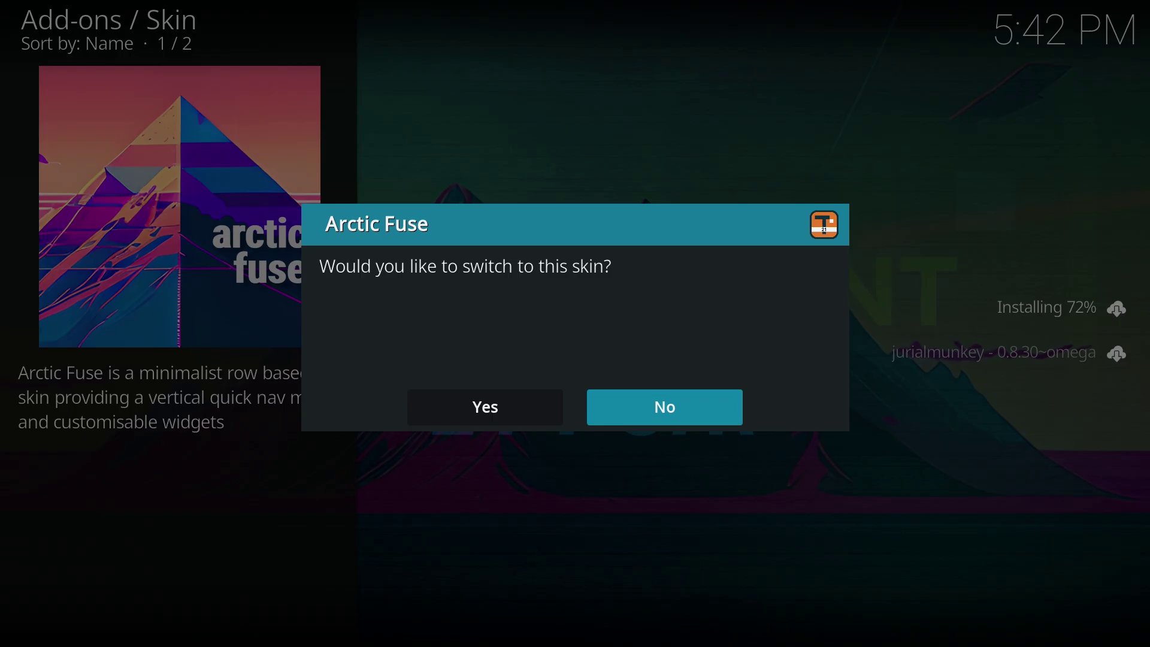
Step: Agree to switch to the Arctic Fuse skin
{"action": "key", "text": "Left"}
{"action": "key", "text": "Return"}
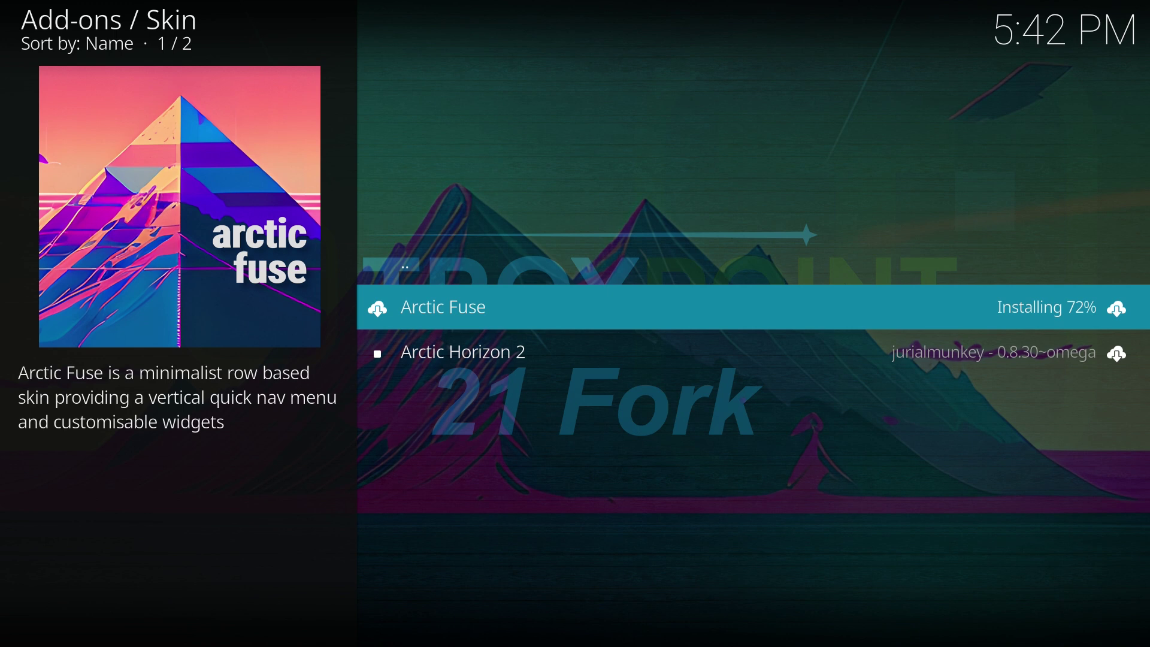
{"action": "key", "text": "Left"}
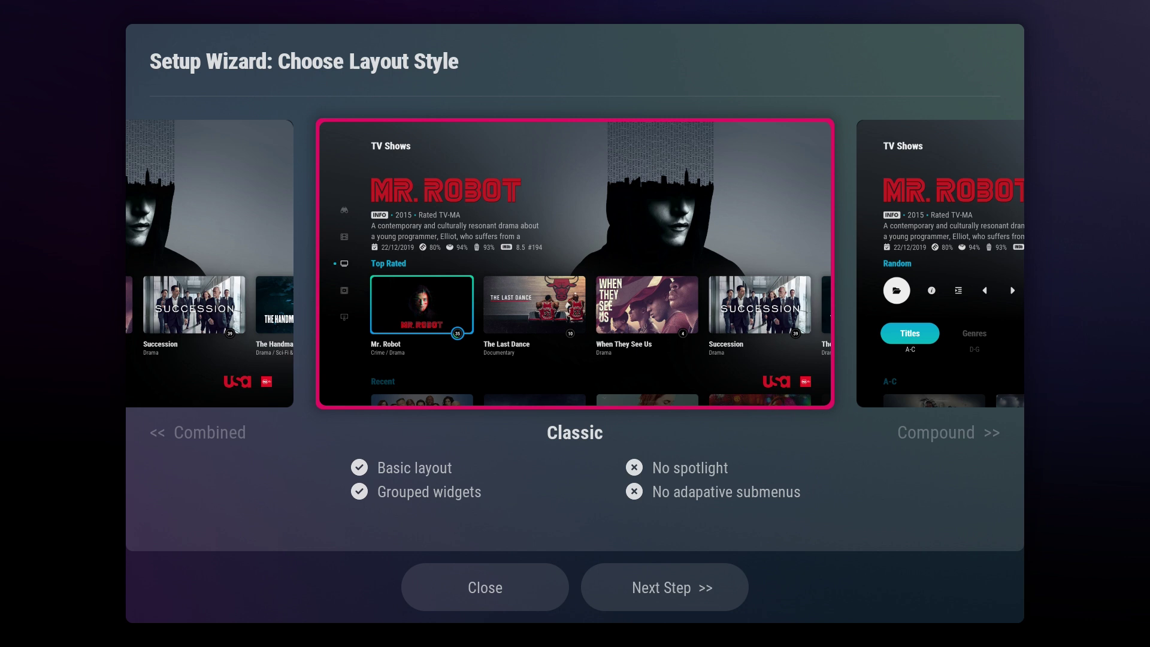
Step: Compare the layout styles in the setup wizard, then proceed to the colour theme choice with Categories kept
{"action": "key", "text": "Right"}
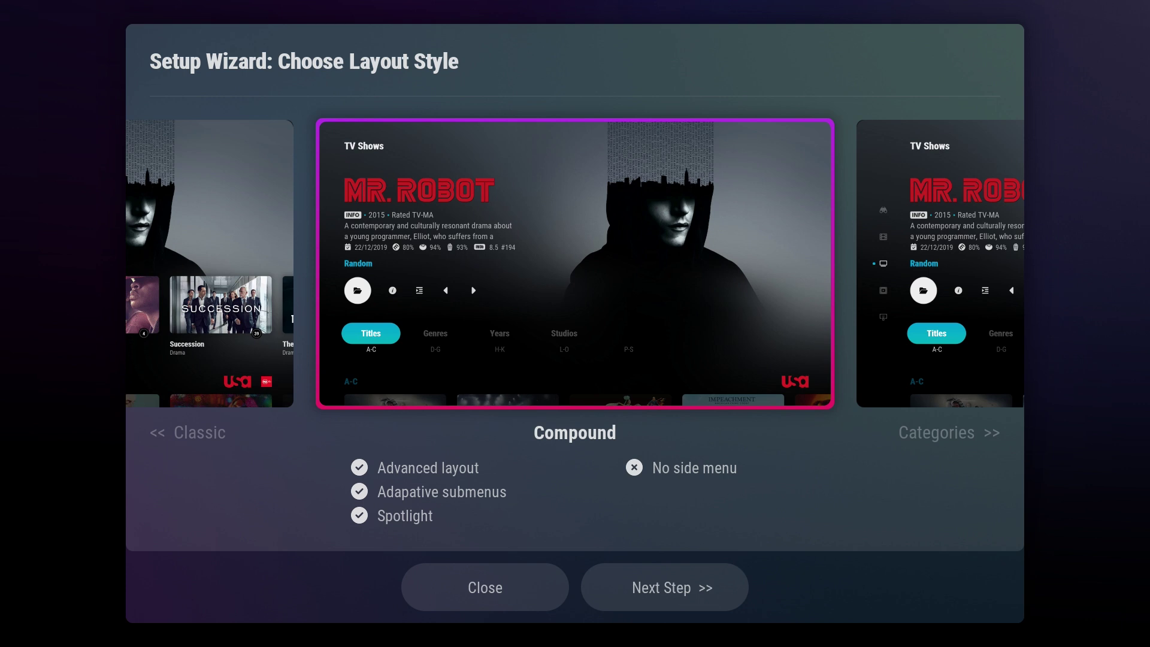
{"action": "key", "text": "Right"}
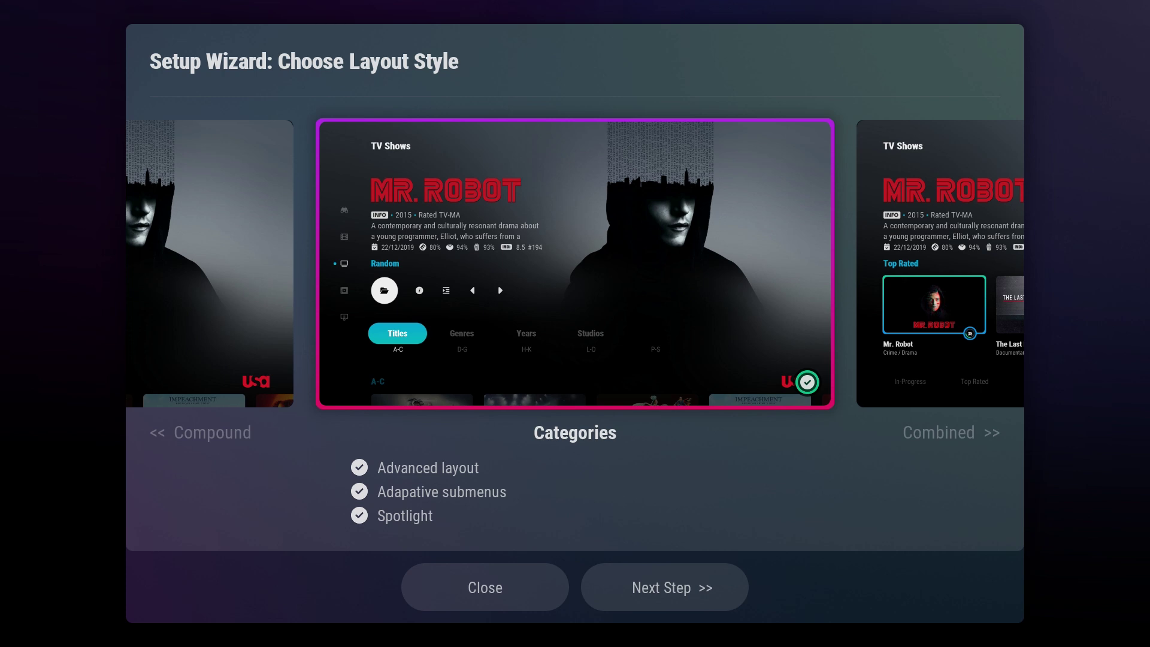
{"action": "key", "text": "Right"}
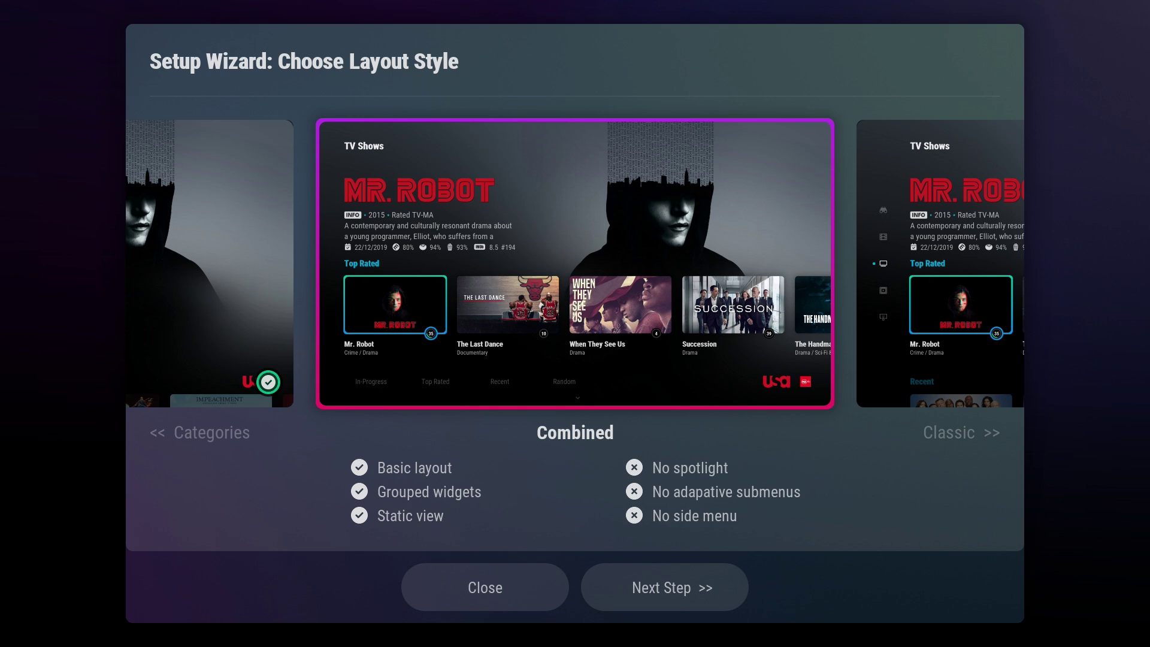
{"action": "key", "text": "Right"}
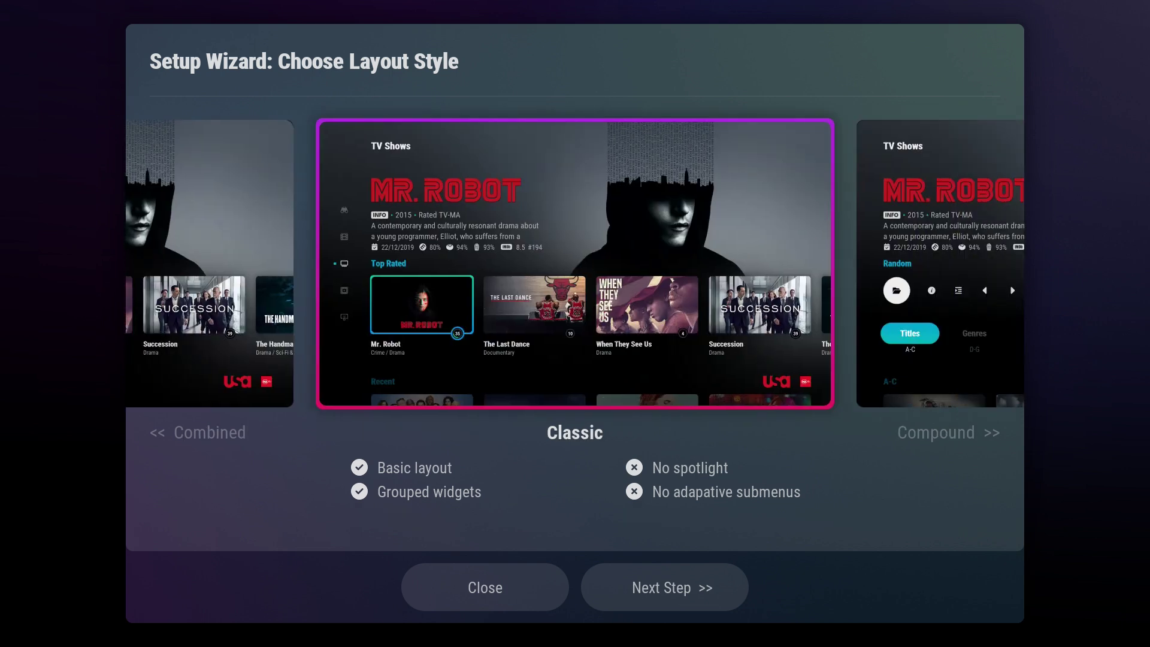
{"action": "key", "text": "Left"}
{"action": "key", "text": "Left"}
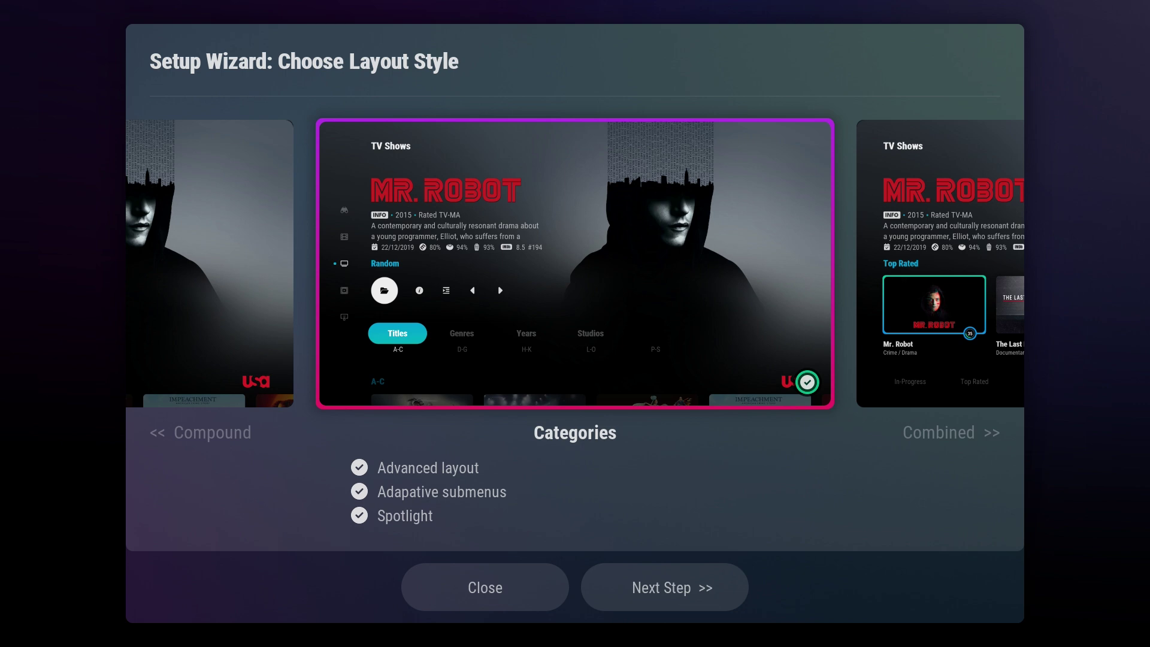
{"action": "key", "text": "Down"}
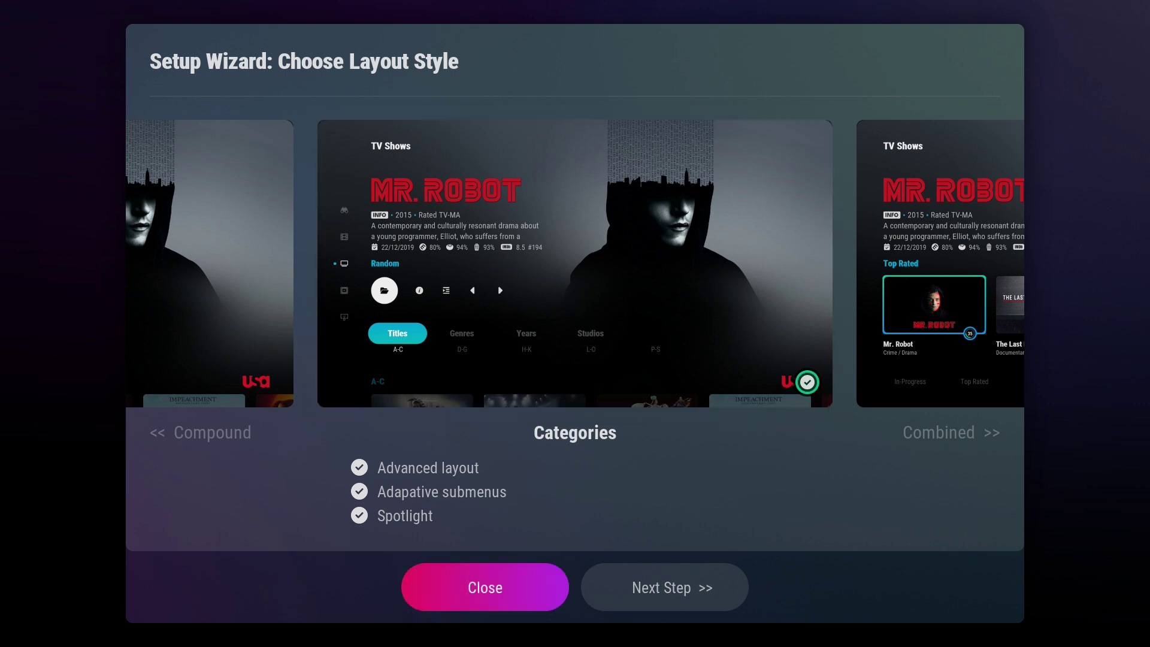
{"action": "key", "text": "Right"}
{"action": "key", "text": "Return"}
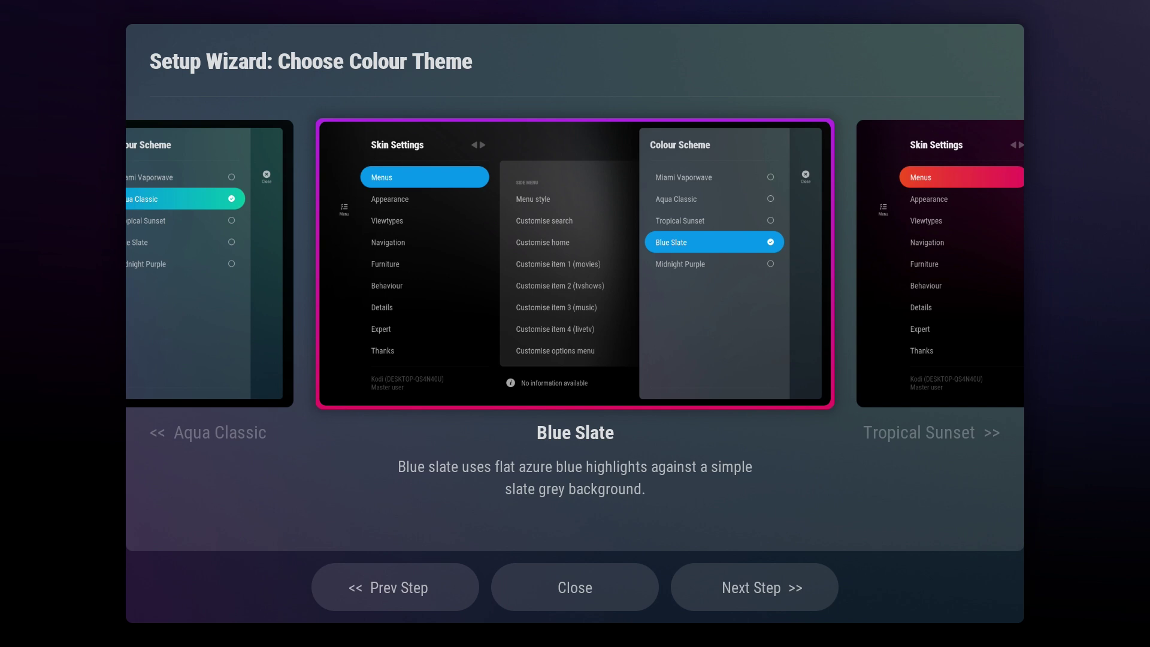
Step: Look through the available colour themes in the setup wizard, including Miami Vaporwave, Midnight Purple and Blue Slate
{"action": "key", "text": "Right"}
{"action": "key", "text": "Right"}
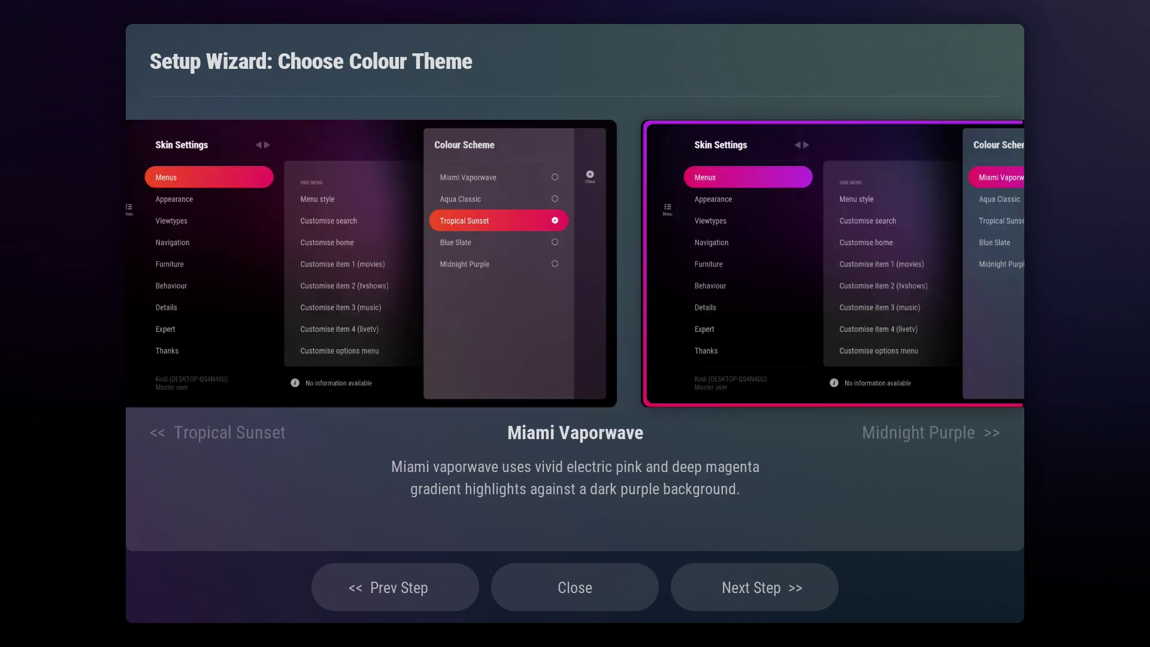
{"action": "key", "text": "Right"}
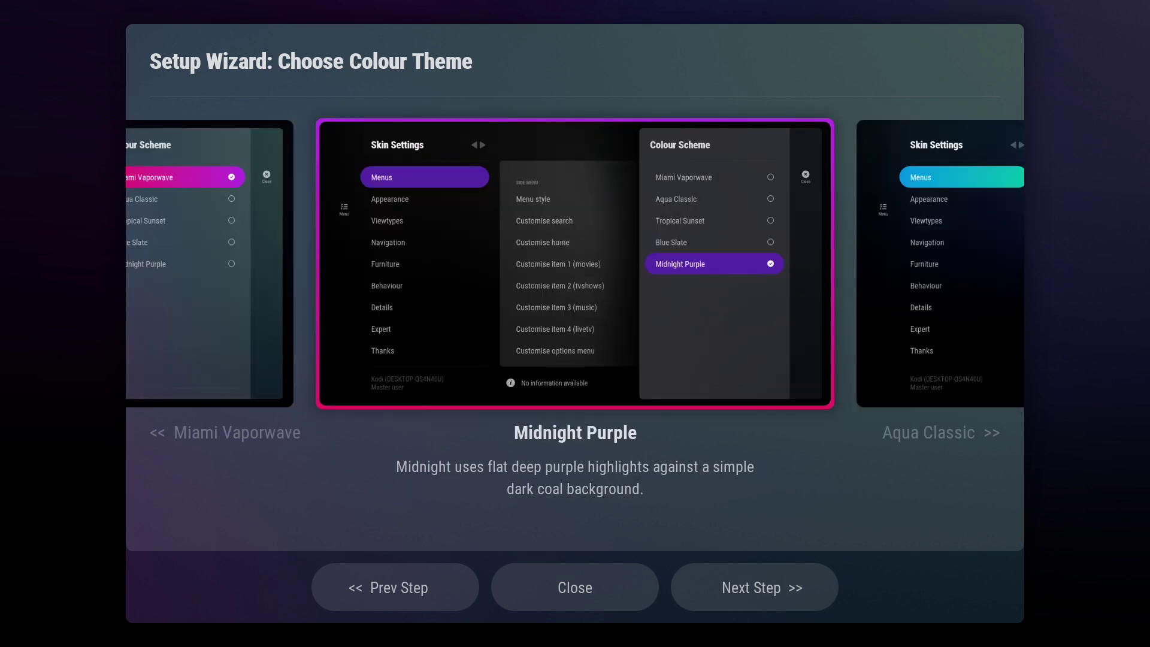
{"action": "key", "text": "Right"}
{"action": "key", "text": "Right"}
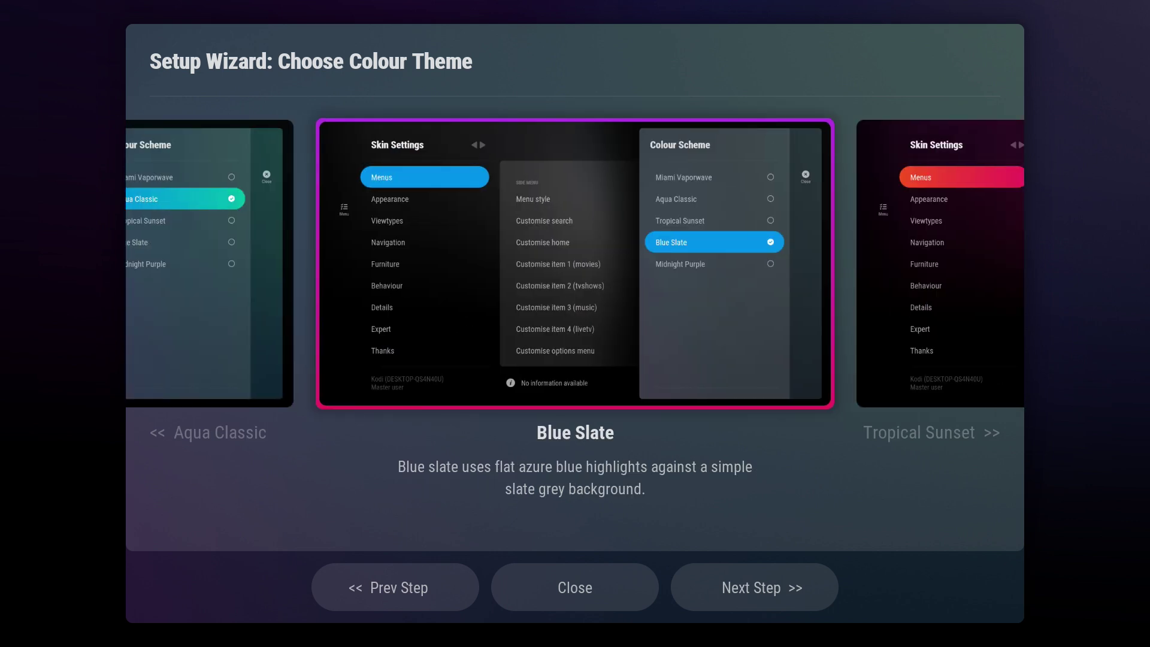
{"action": "key", "text": "Right"}
{"action": "key", "text": "Right"}
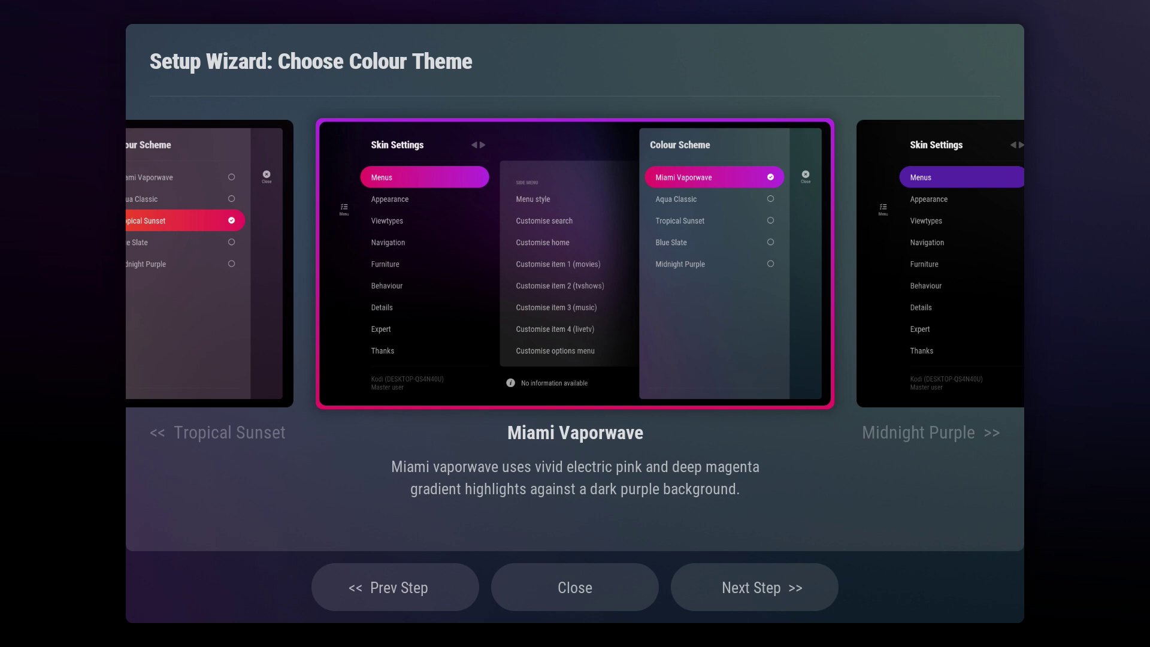
{"action": "key", "text": "Right"}
{"action": "key", "text": "Right"}
{"action": "key", "text": "Right"}
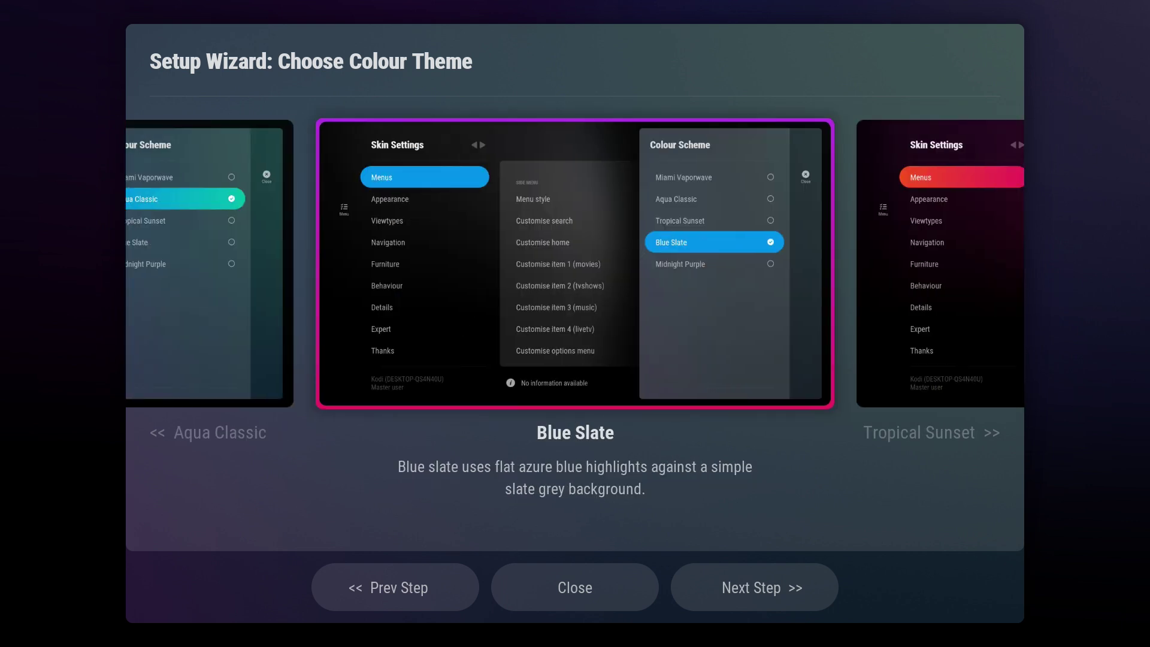
Step: Return to the Miami Vaporwave colour theme and proceed to the dialog style choice
{"action": "key", "text": "Right"}
{"action": "key", "text": "Right"}
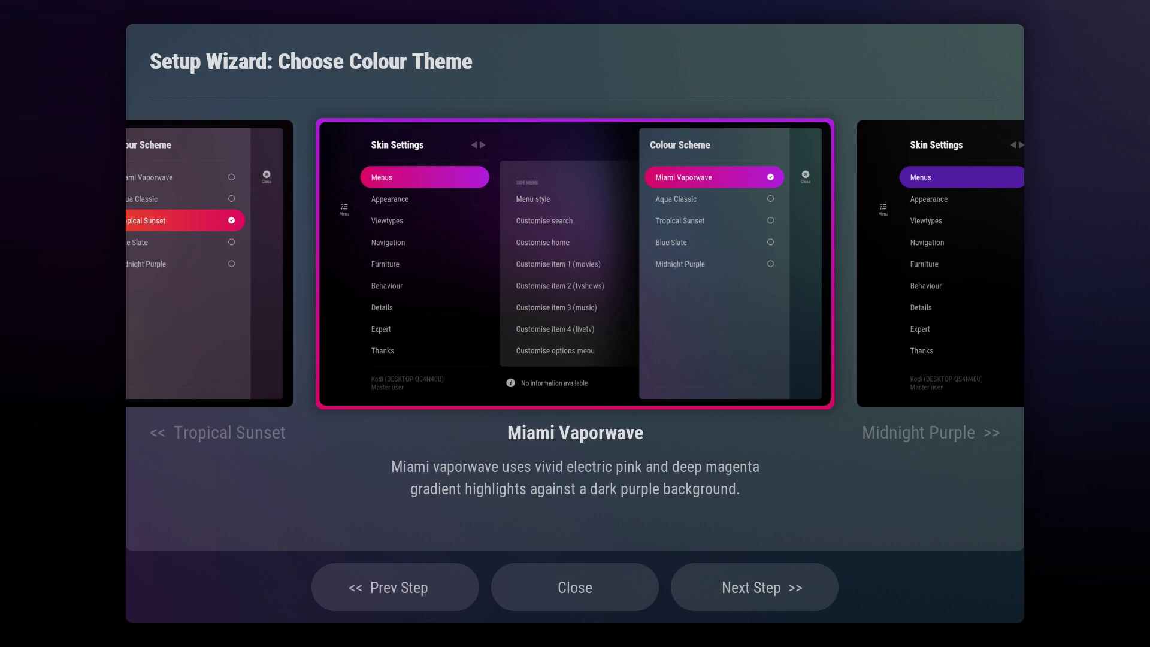
{"action": "key", "text": "Down"}
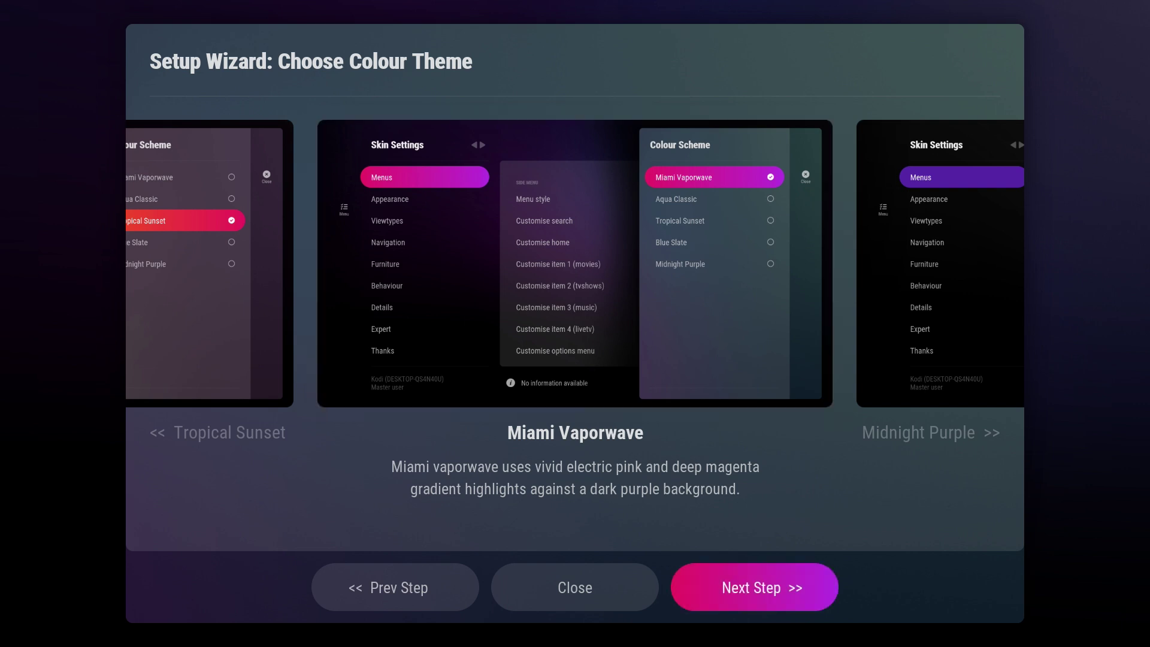
{"action": "key", "text": "Return"}
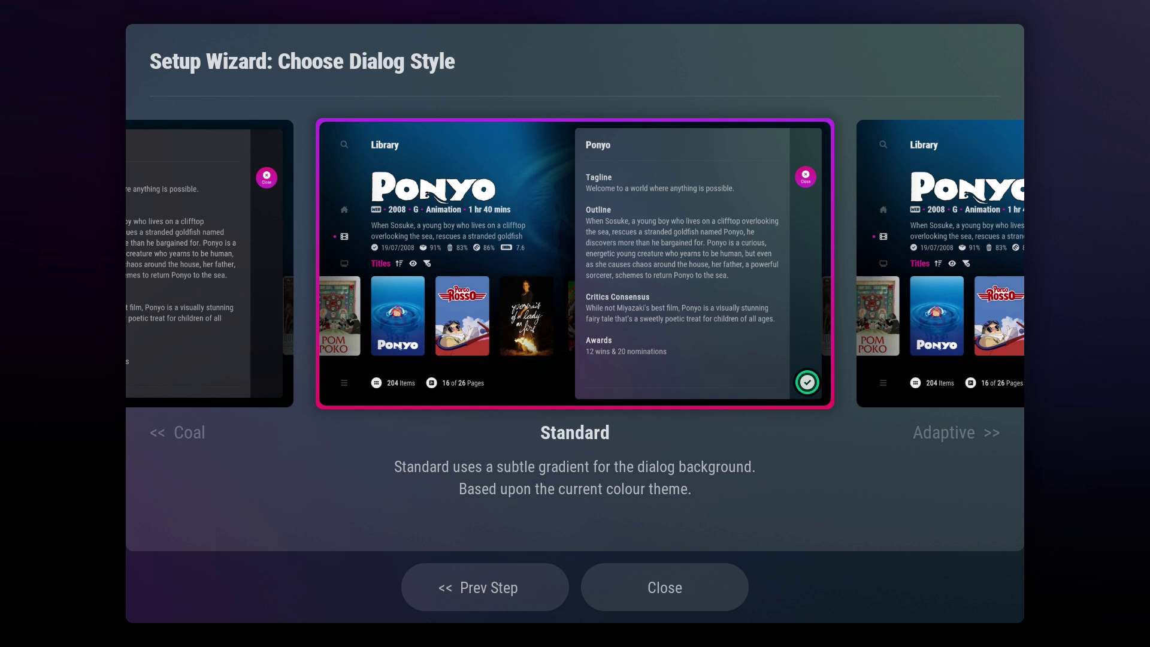
Step: Compare the Adaptive, Slate, Light and Coal dialog styles, then return to Standard and close the setup wizard
{"action": "key", "text": "Right"}
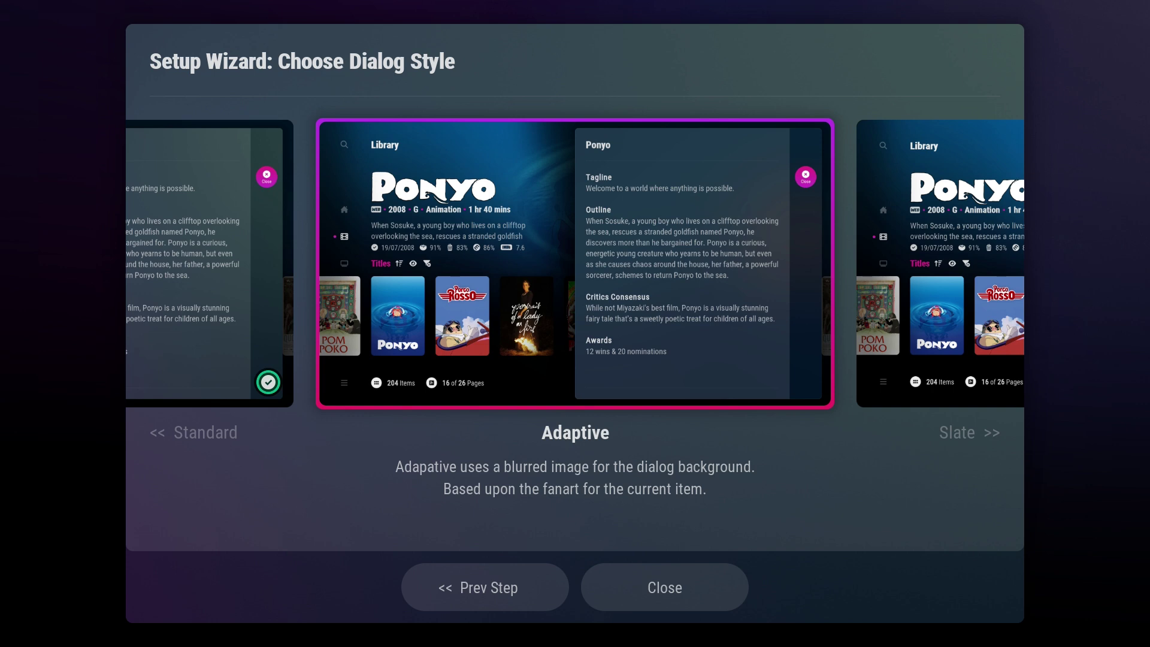
{"action": "key", "text": "Right"}
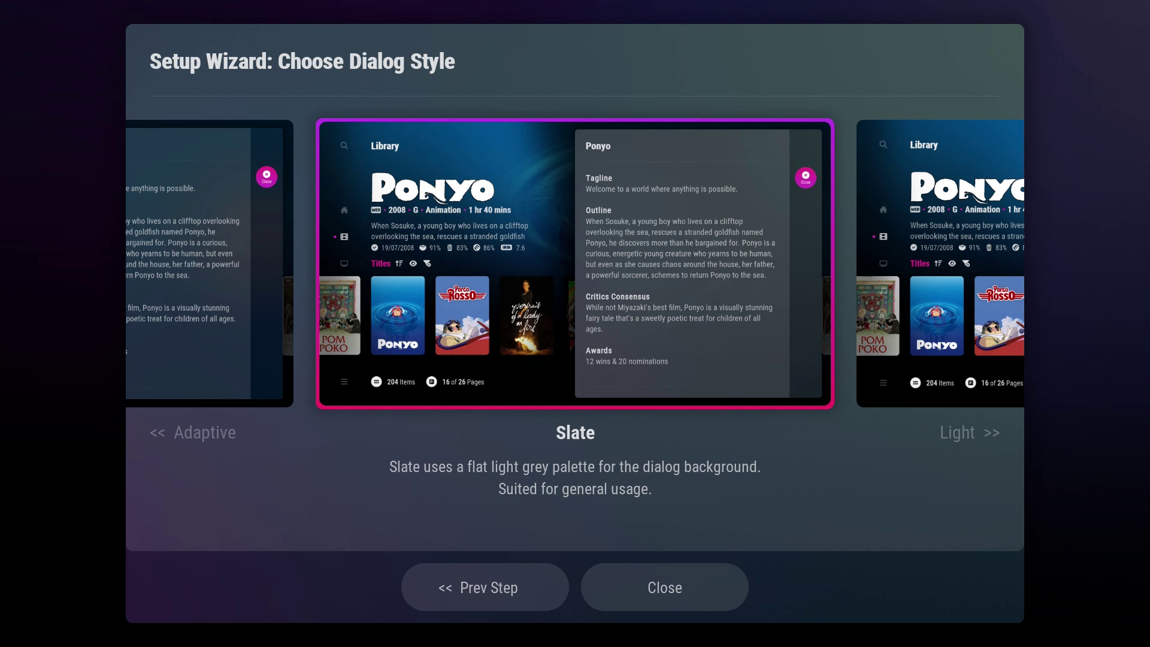
{"action": "key", "text": "Right"}
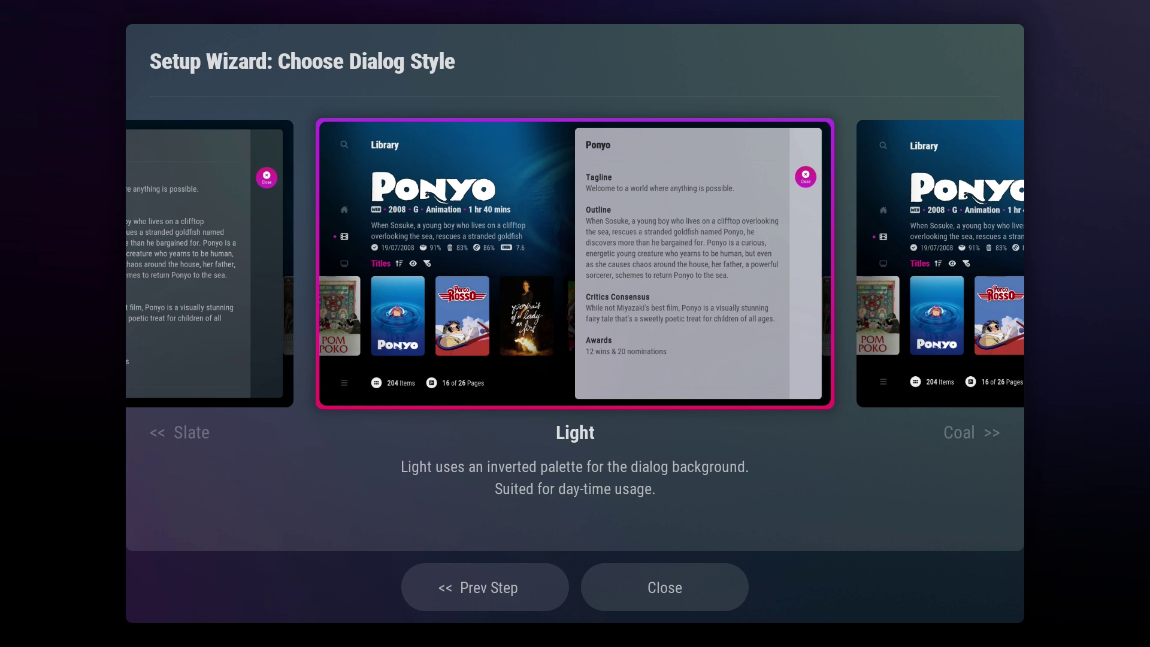
{"action": "key", "text": "Right"}
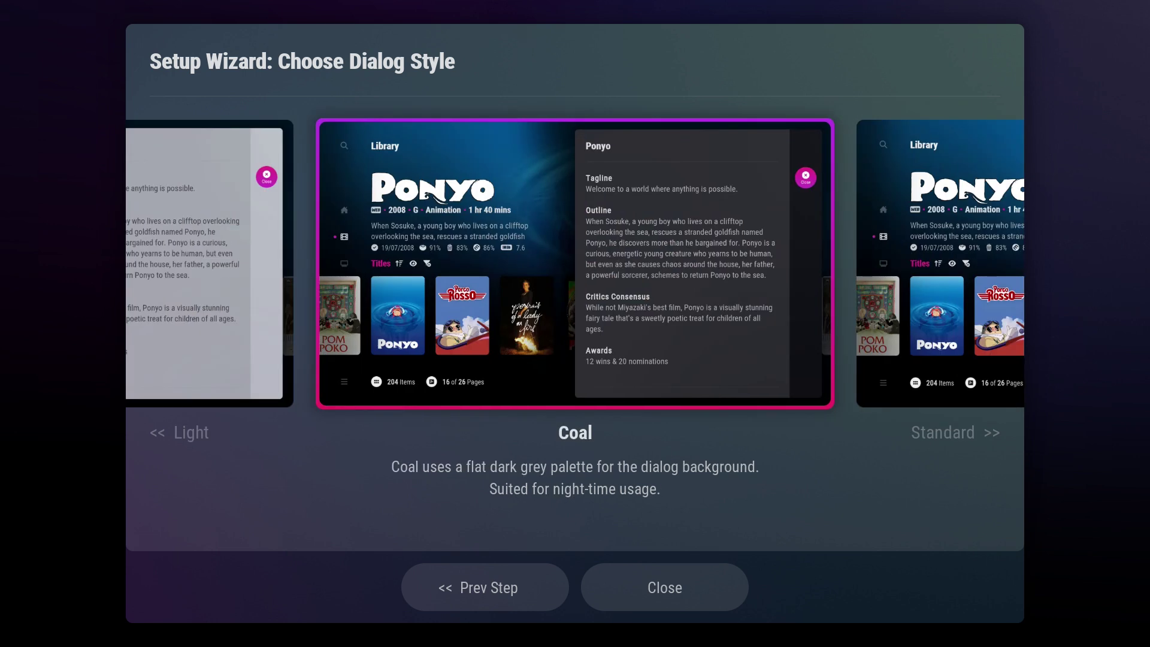
{"action": "key", "text": "Right"}
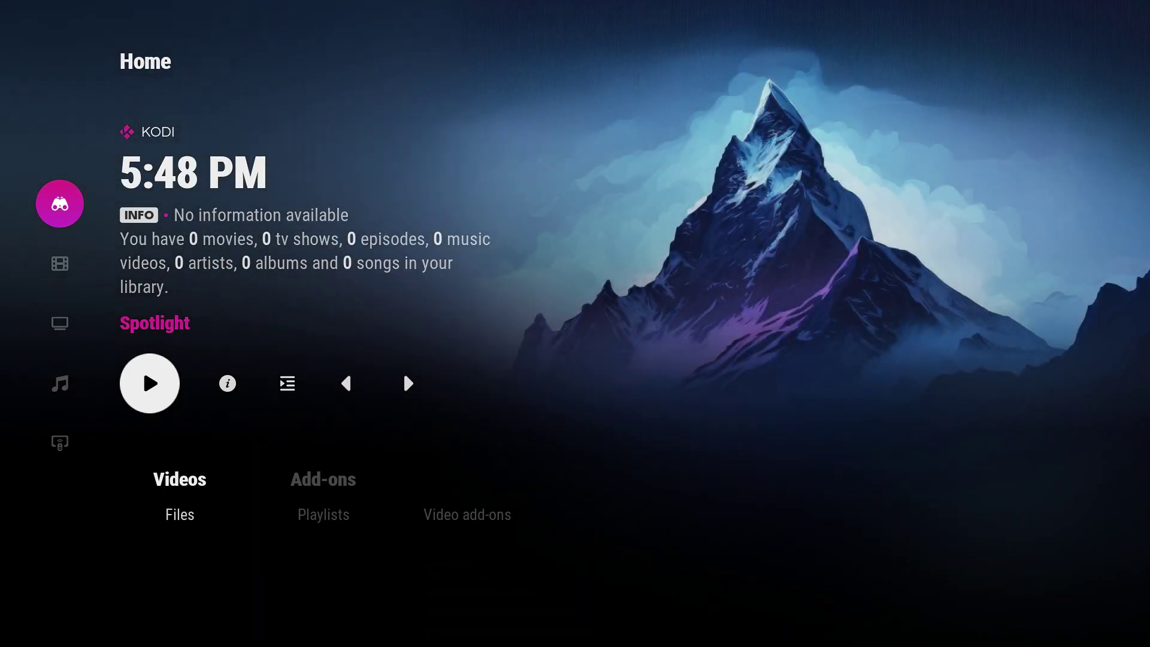
Step: Look through the home screen categories, including TV Shows and Music, and return to Discover
{"action": "key", "text": "Down"}
{"action": "key", "text": "Down"}
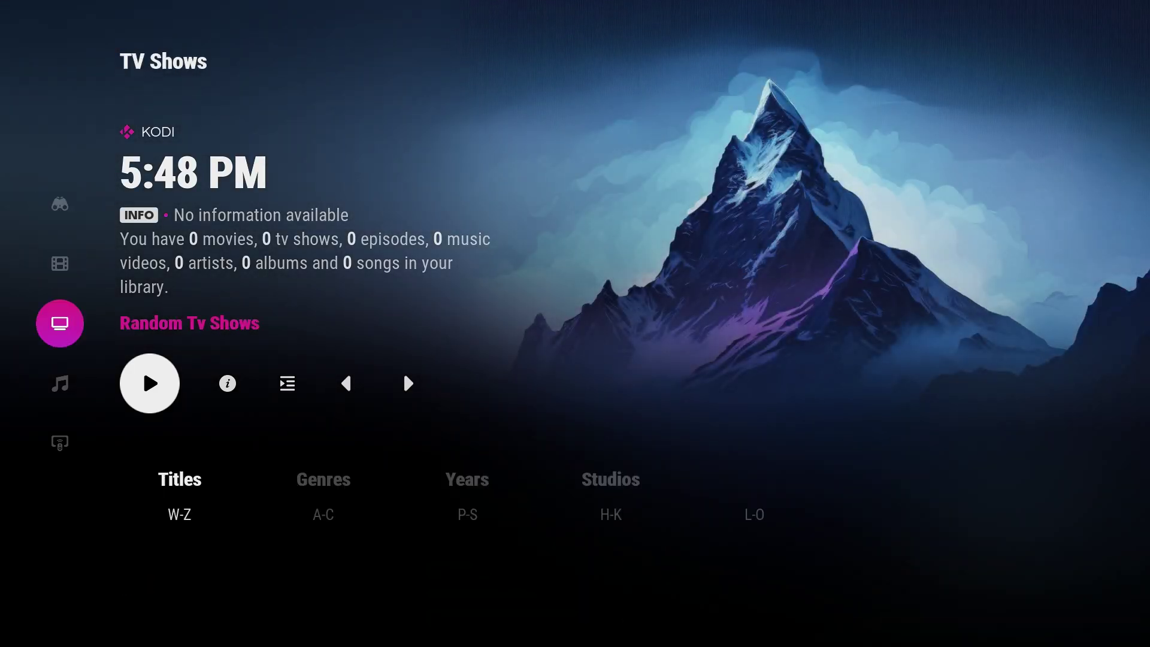
{"action": "key", "text": "Down"}
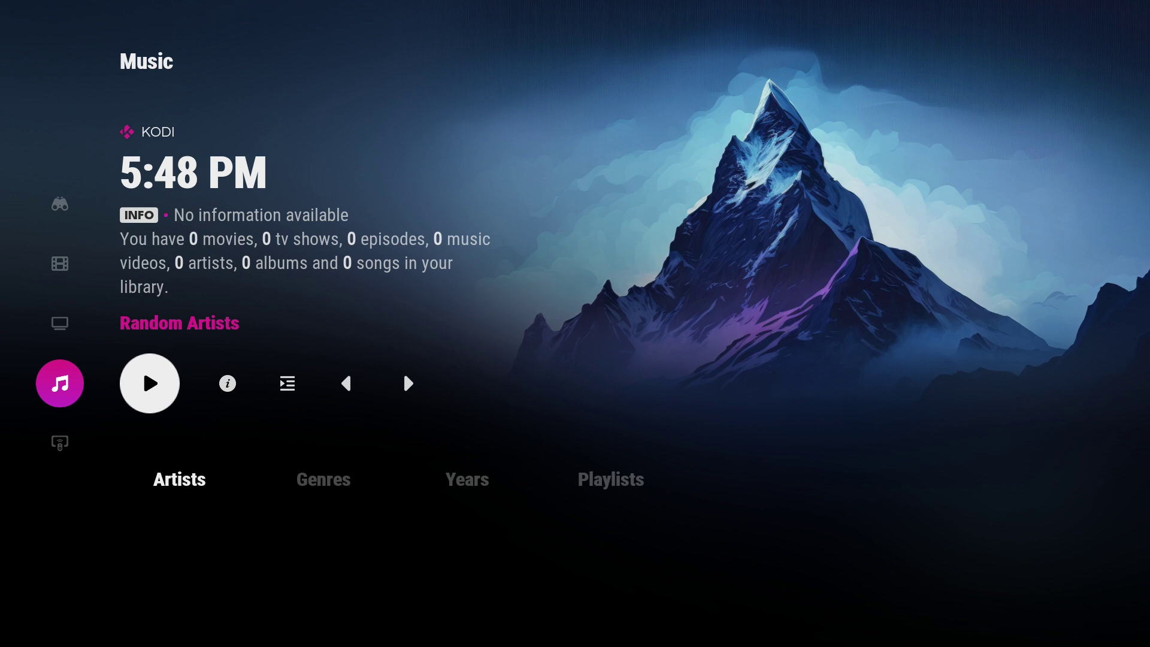
{"action": "key", "text": "Down"}
{"action": "key", "text": "Down"}
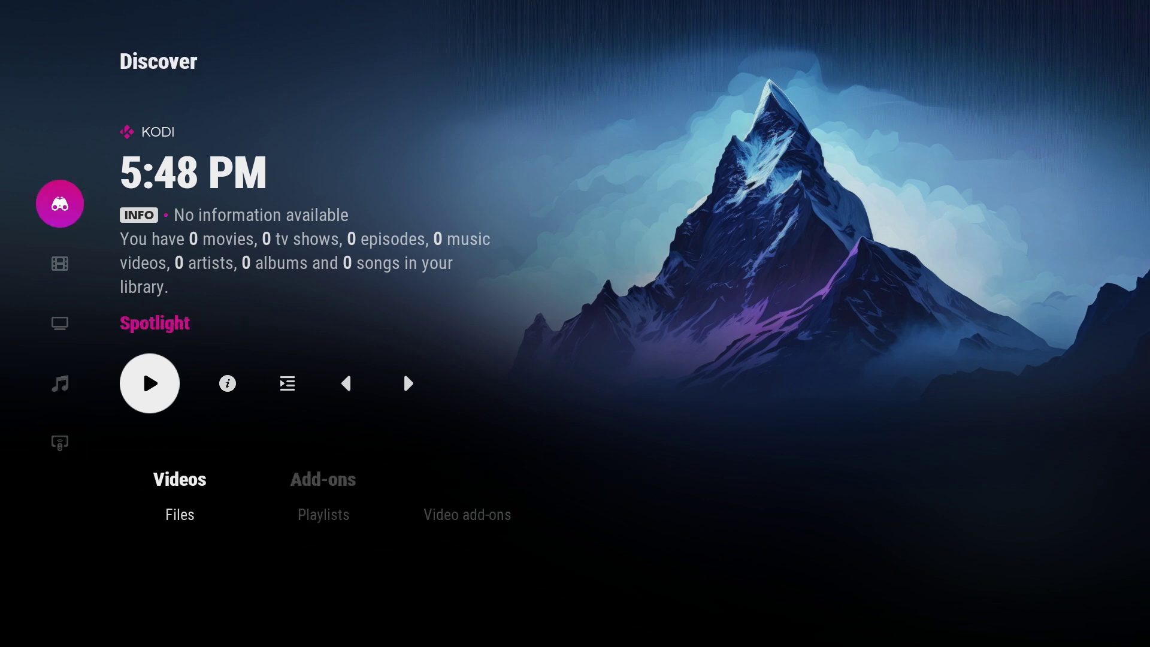
Step: Look at Discover's Spotlight controls and its Videos shortcuts, moving on to Playlists
{"action": "key", "text": "Right"}
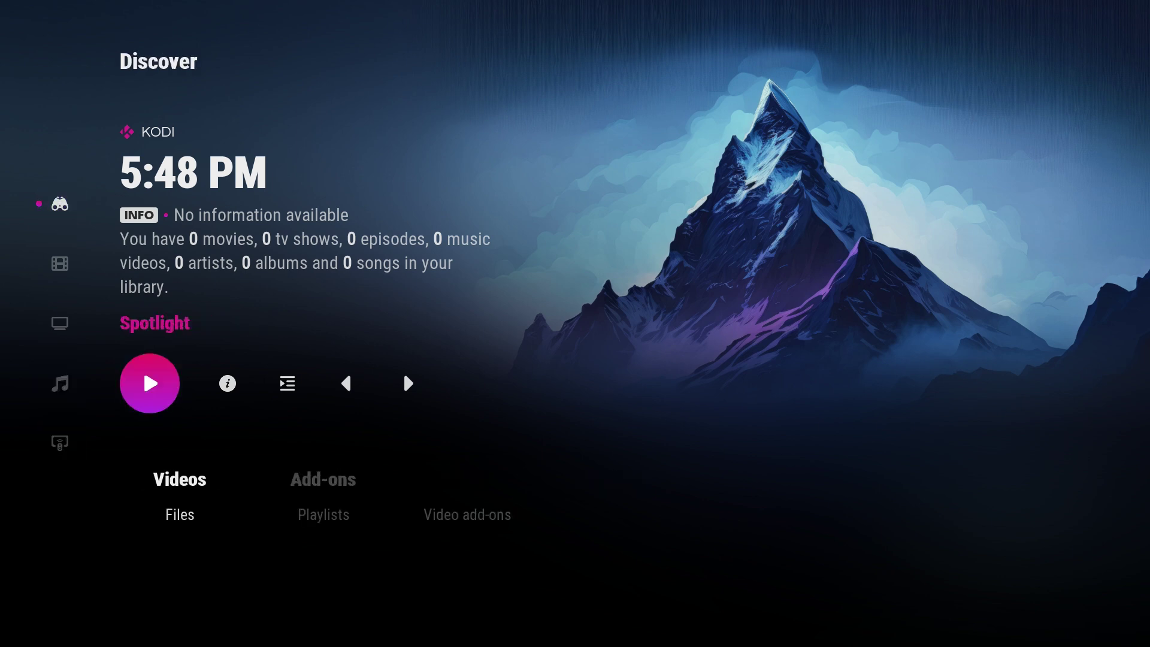
{"action": "key", "text": "Down"}
{"action": "key", "text": "Right"}
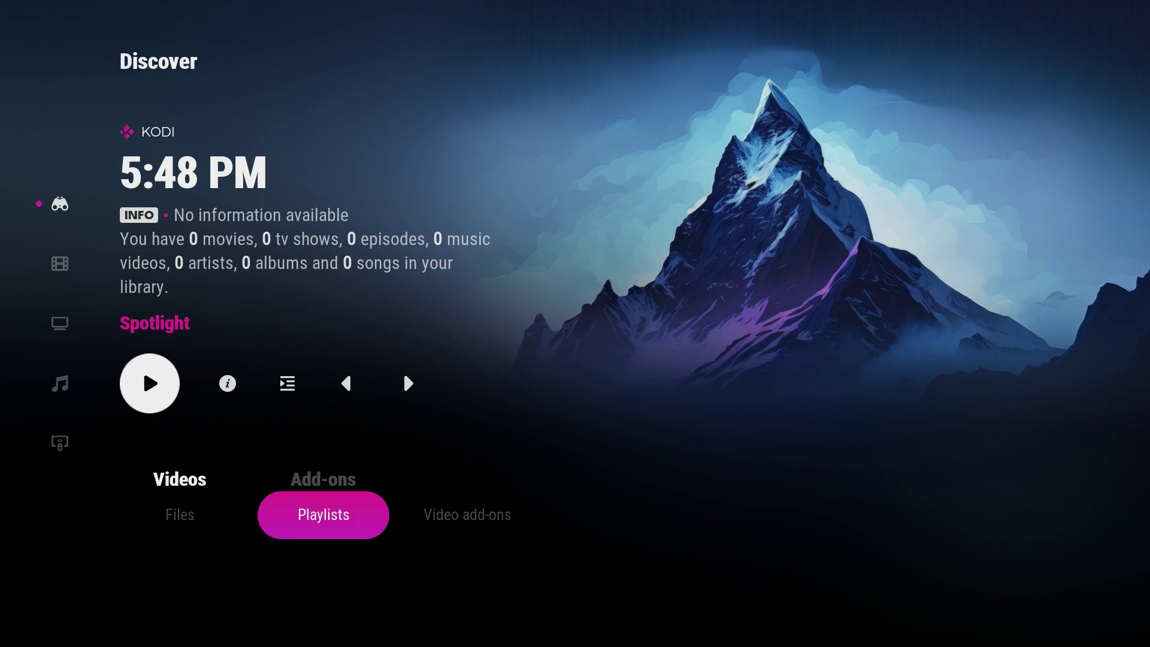